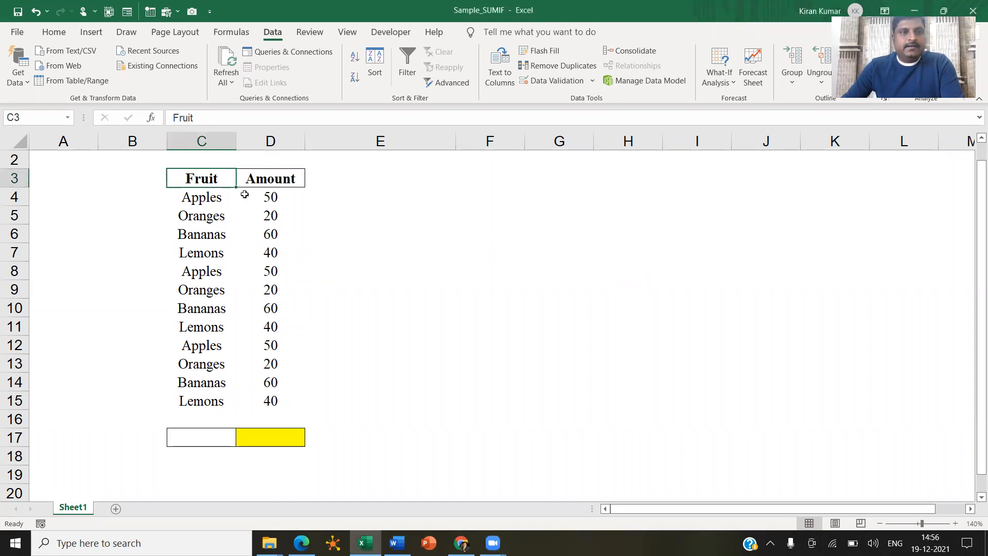
Enter Lemons as the lookup fruit in cell C17 below the fruit table
mouse_move(216, 178)
mouse_down()
mouse_move(261, 364)
mouse_move(253, 395)
mouse_up()
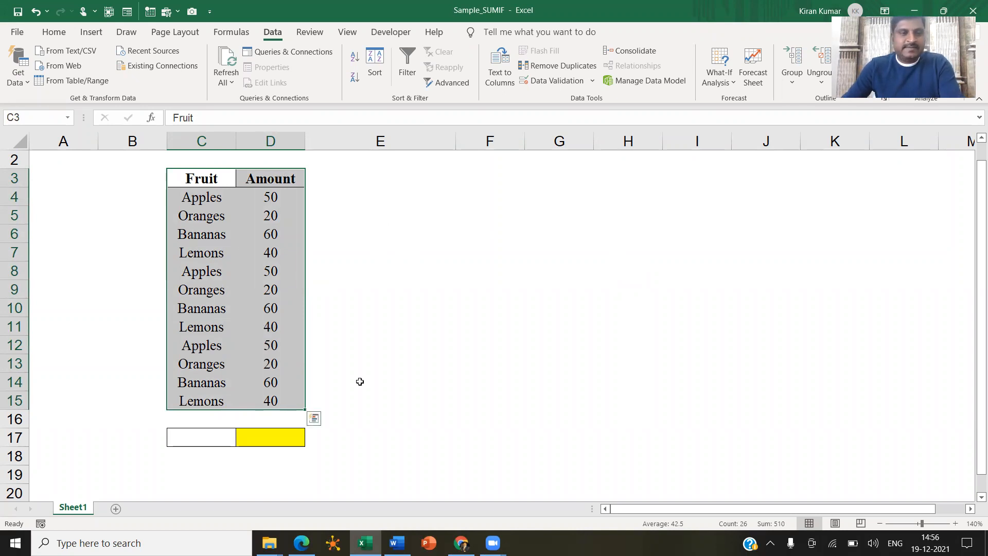
click(273, 439)
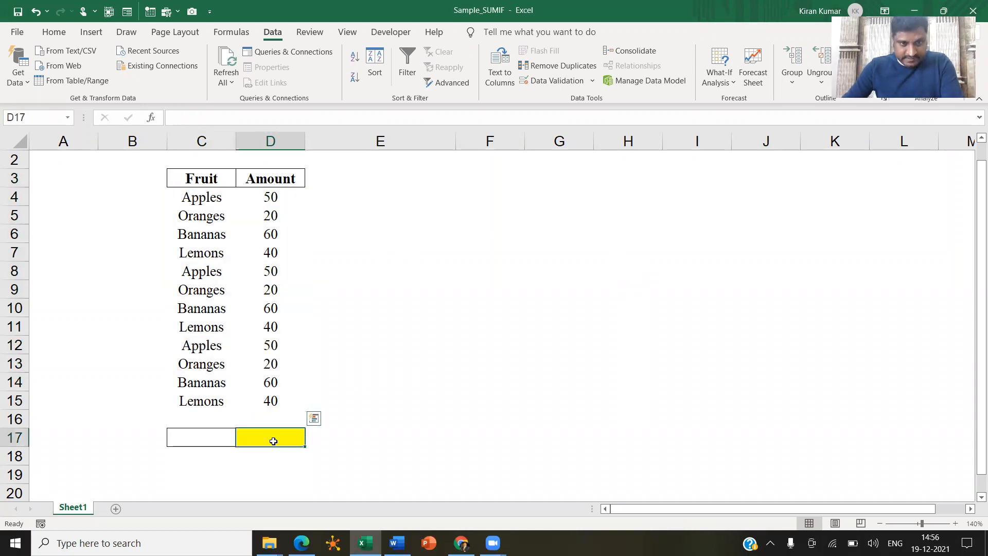
click(203, 436)
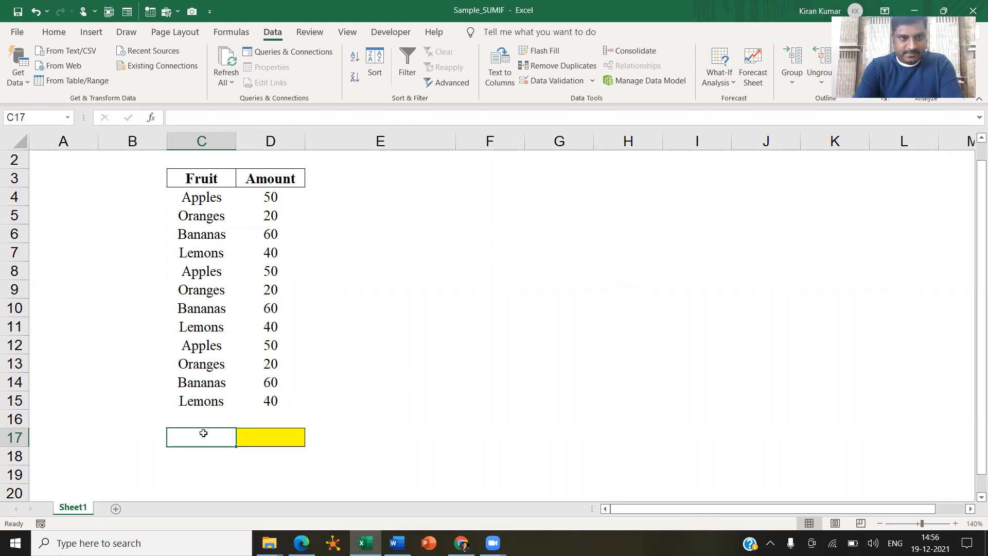
text(Lemons)
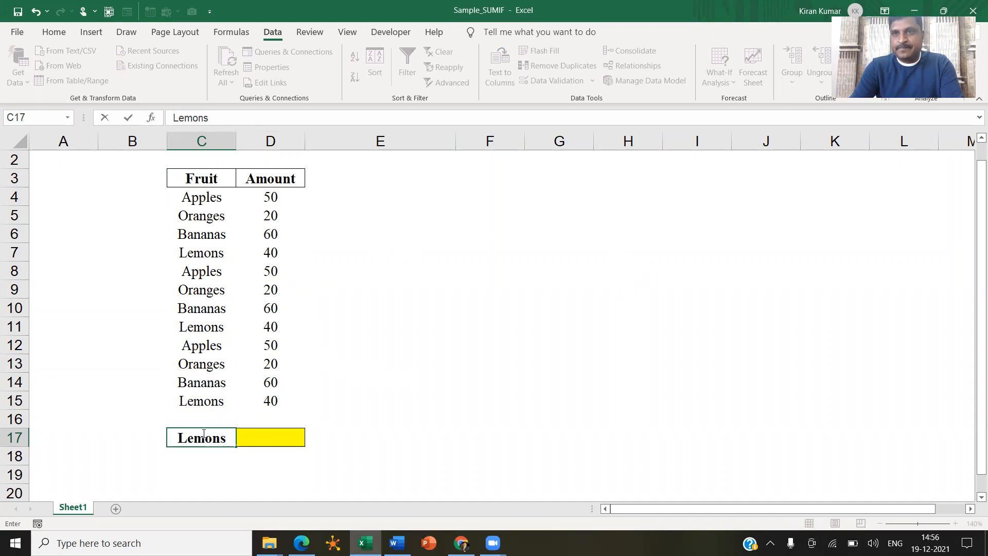
key(Tab)
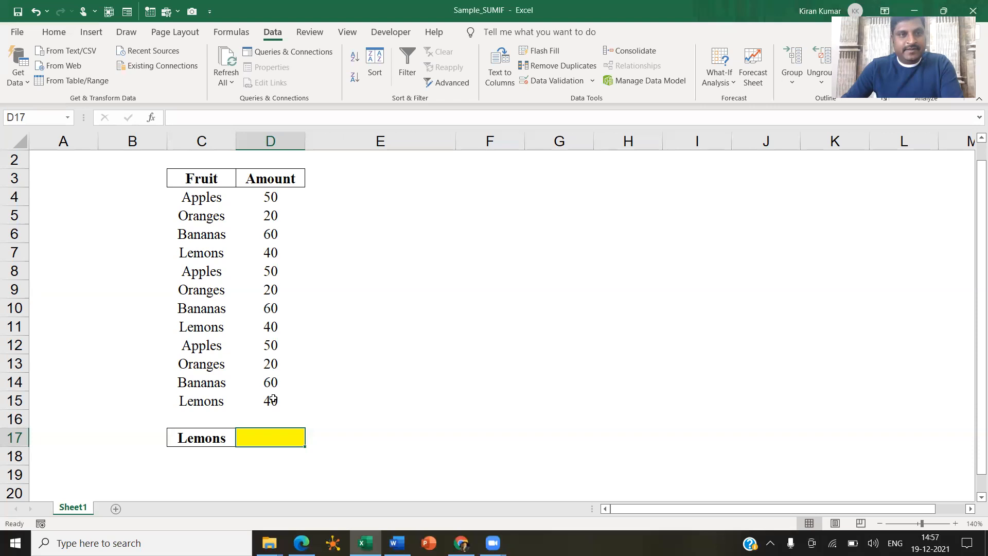
Select the Lemons rows with their amounts to add them up, and enter 120 in cell D17
drag(211, 254, 270, 252)
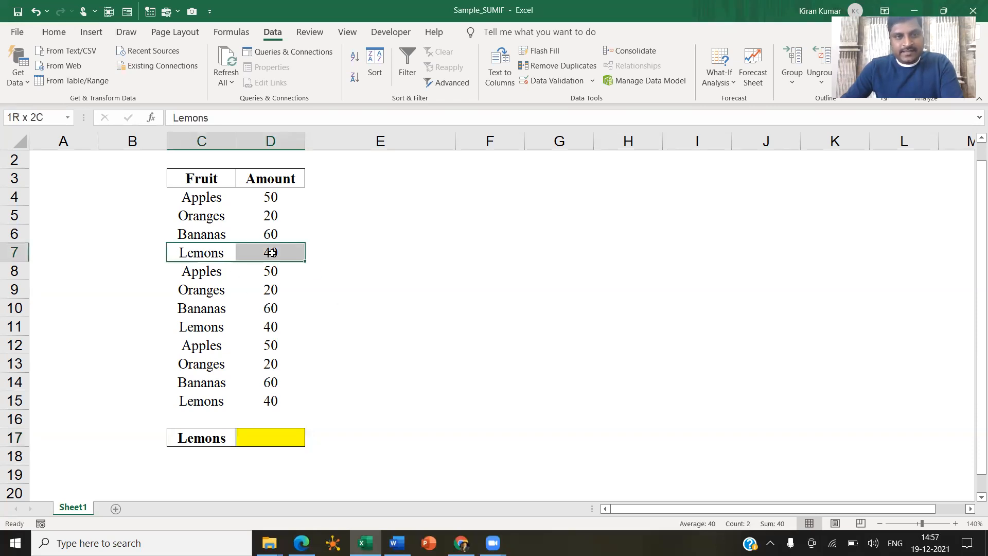
ctrl+drag(200, 329, 270, 327)
ctrl+drag(204, 397, 256, 403)
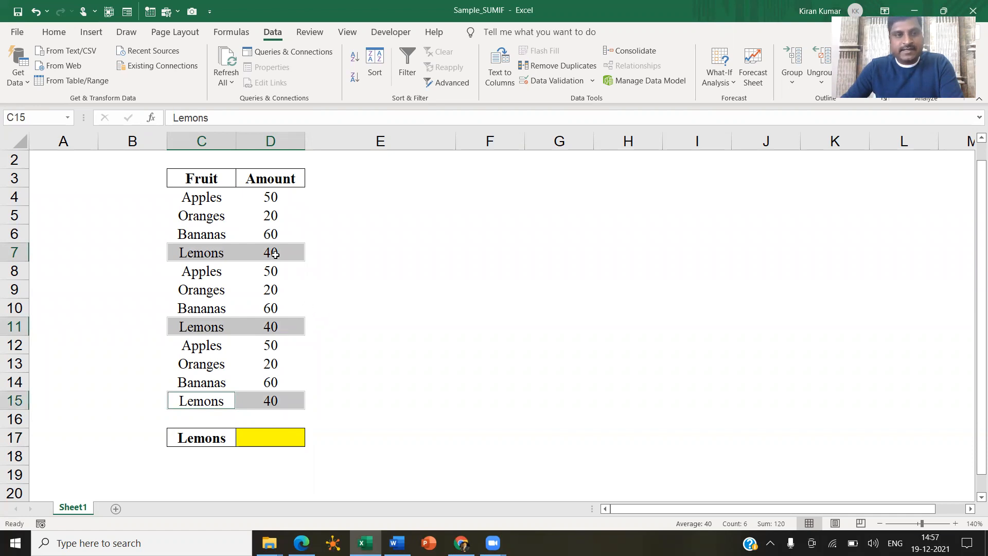
click(292, 436)
text(120)
key(Return)
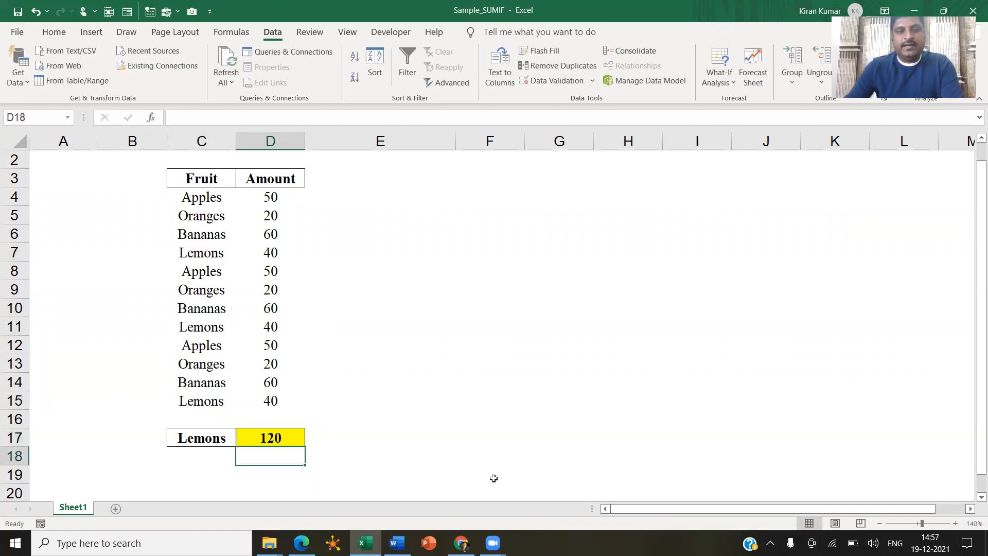
Clear the amount in D17 and replace the fruit name in C17 with Bananas
click(265, 437)
key(Delete)
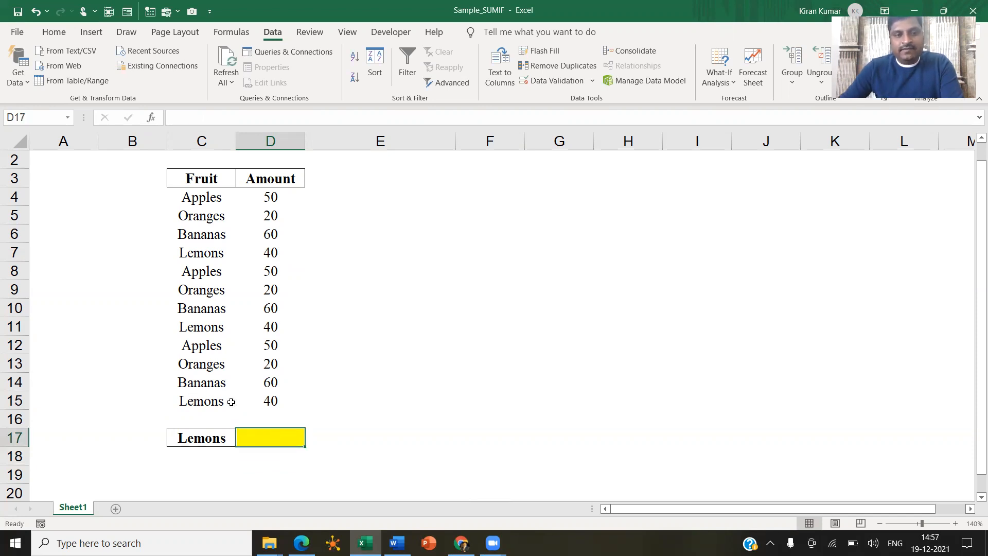
click(206, 442)
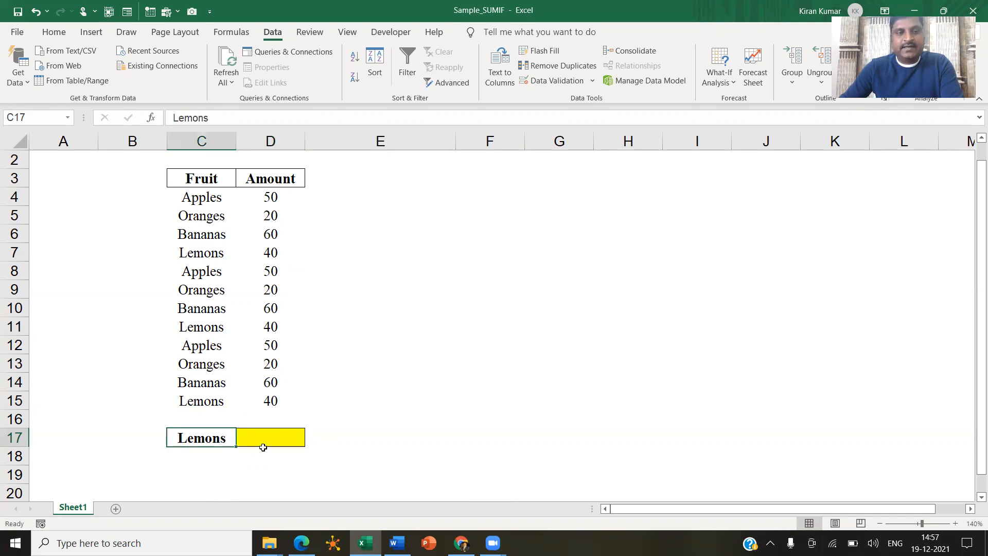
text(Banana)
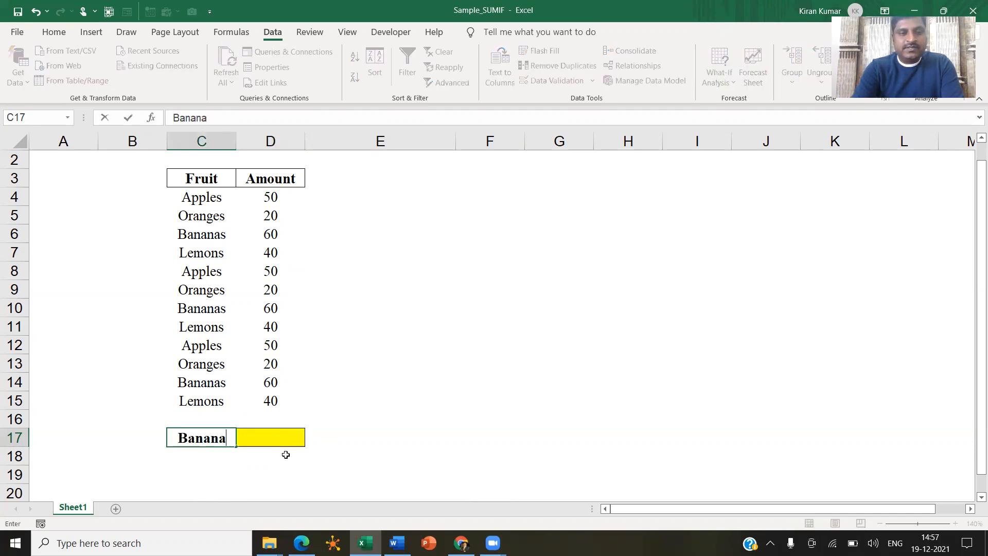
text(s)
key(Tab)
Select the Bananas rows with their amounts to check their sum, and clear the fruit name from C17
drag(197, 227, 249, 229)
ctrl+drag(202, 303, 256, 307)
ctrl+drag(202, 379, 259, 382)
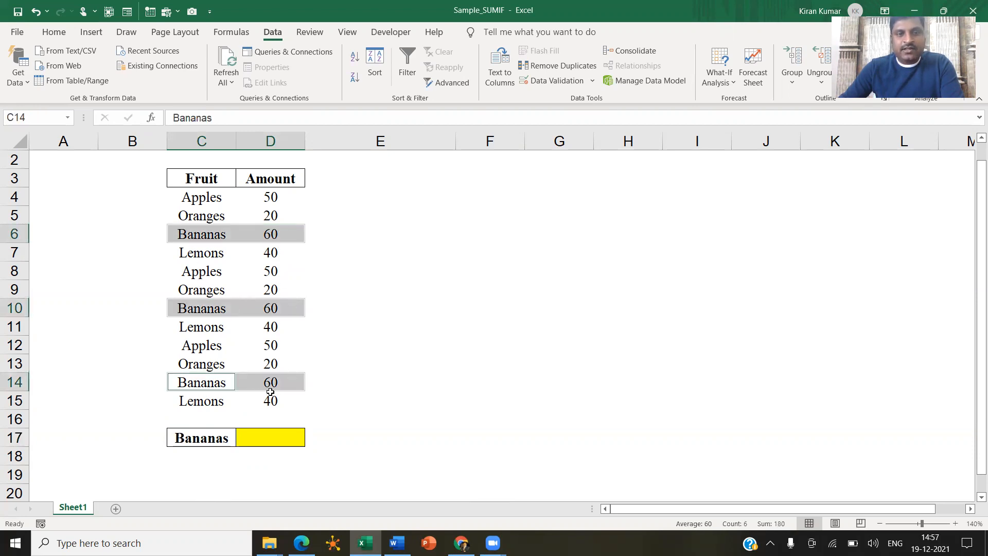
click(262, 432)
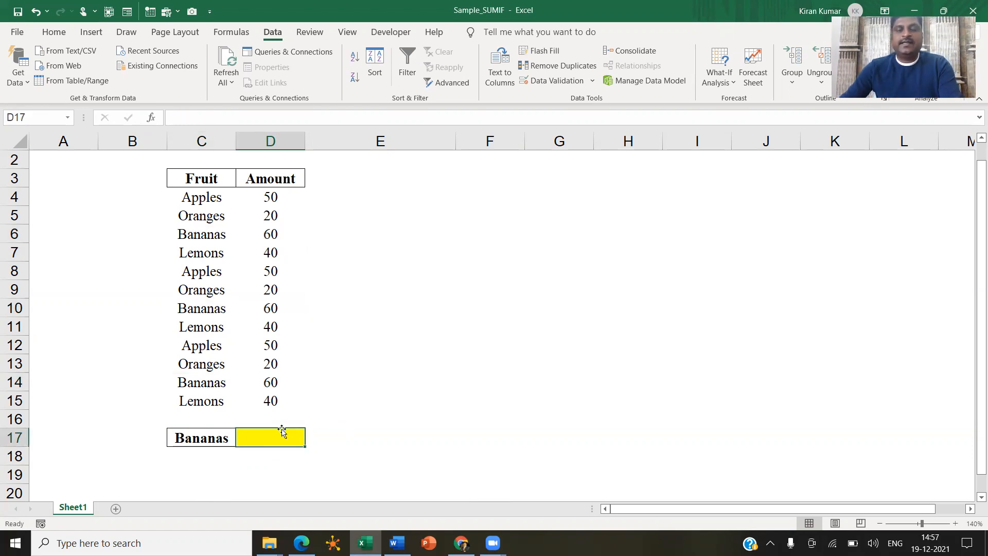
click(201, 437)
key(Delete)
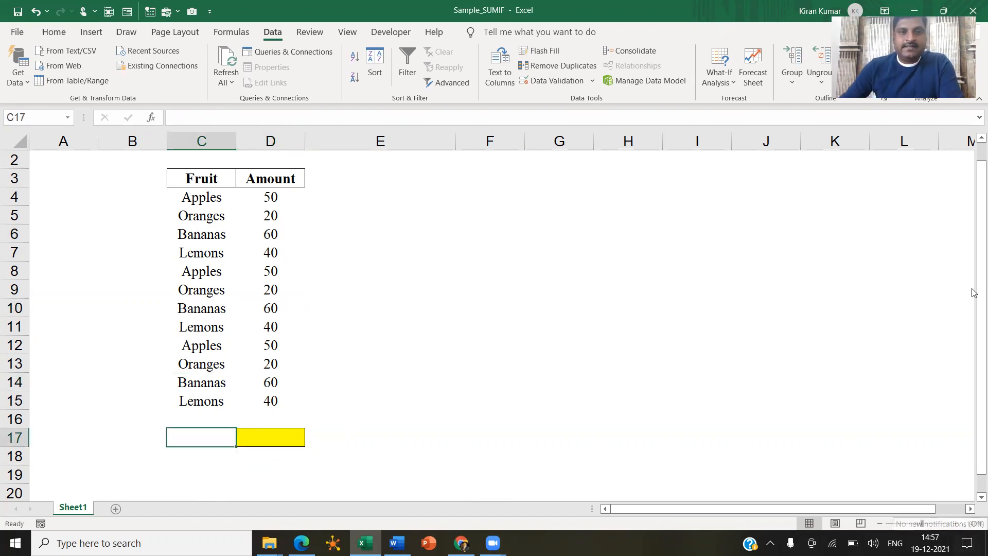
Enter SUM IF in F4 and Data Validation in F5, and widen column F to fit the text
click(503, 190)
text(SUM IF)
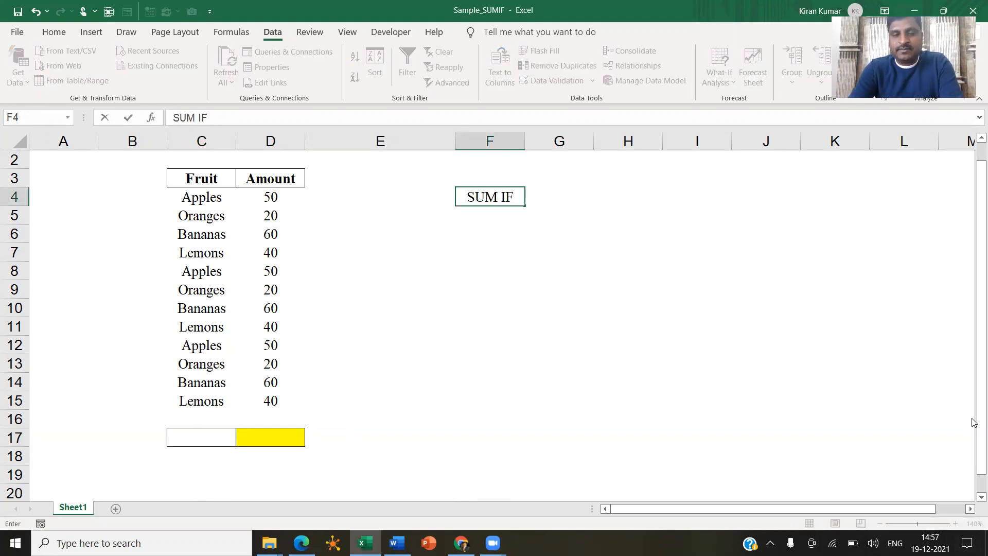
key(Return)
text(Data)
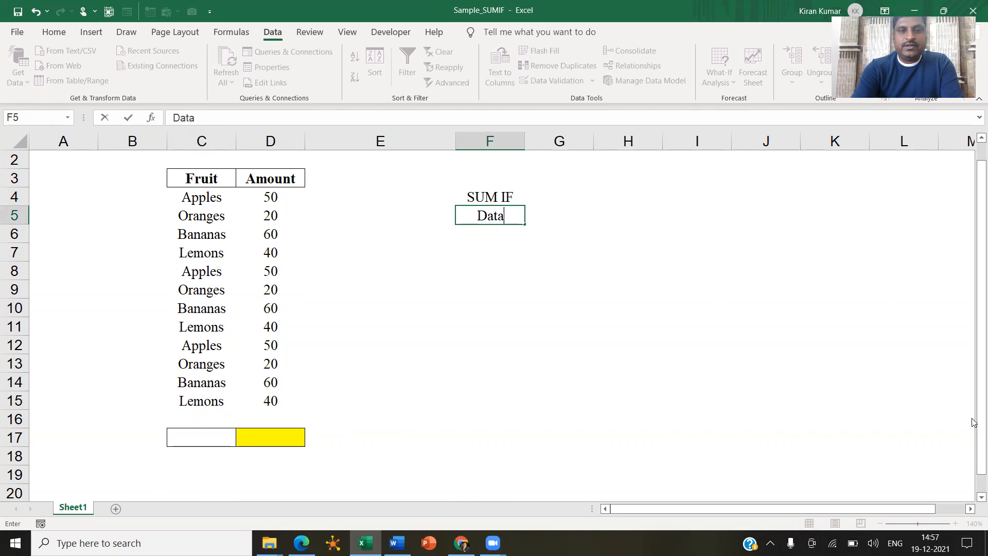
text( Validation)
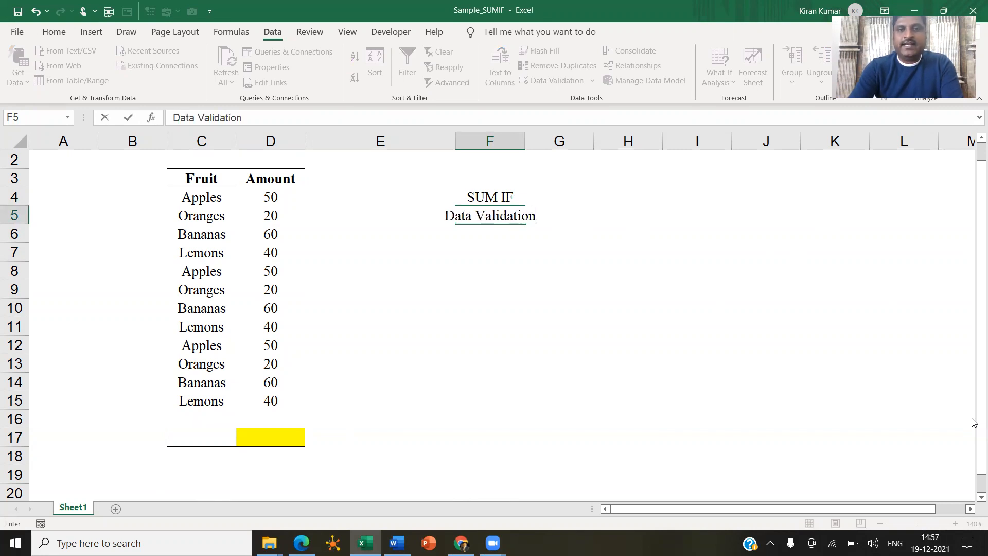
click(578, 294)
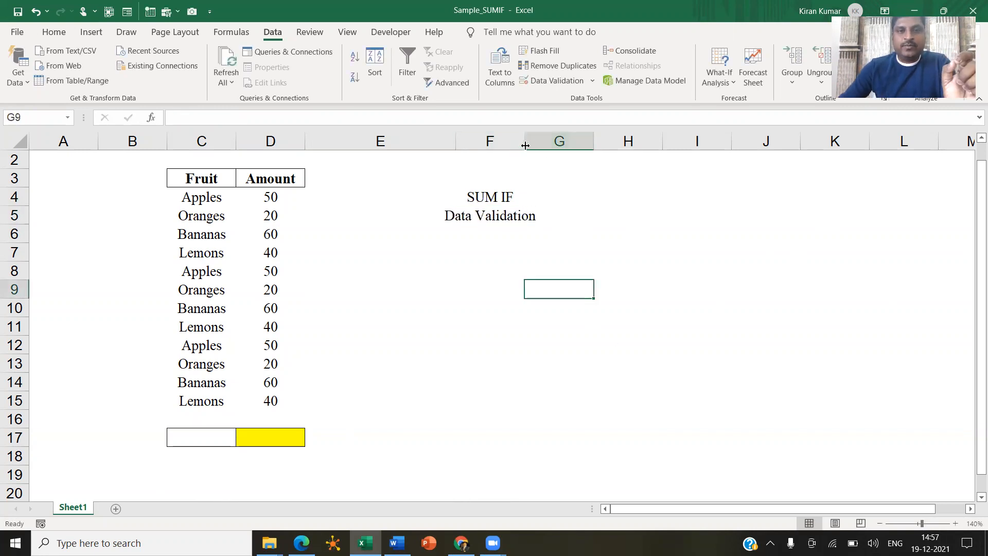
drag(525, 141, 554, 141)
click(215, 431)
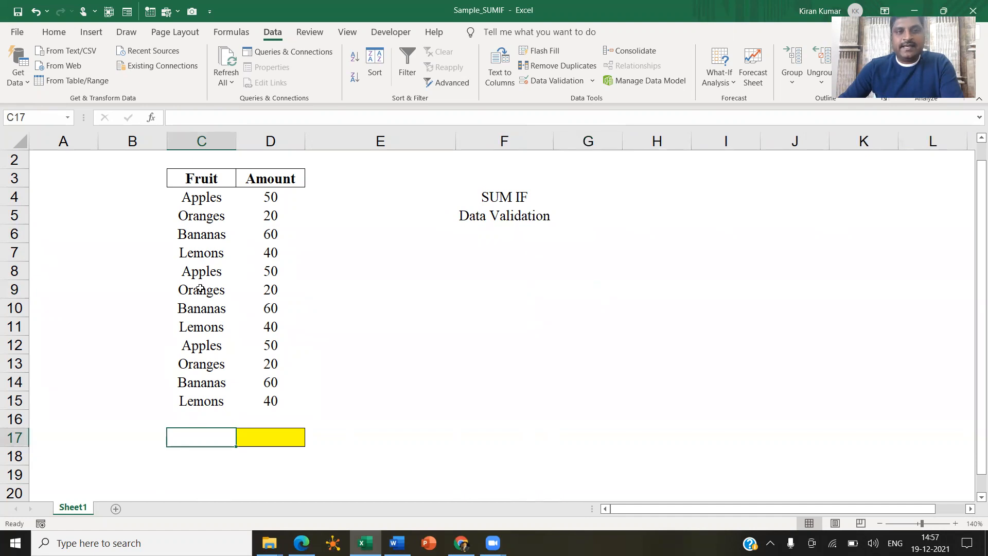
Enter Remove Duplicates in F6 and widen column F to fit it
click(473, 234)
text(R)
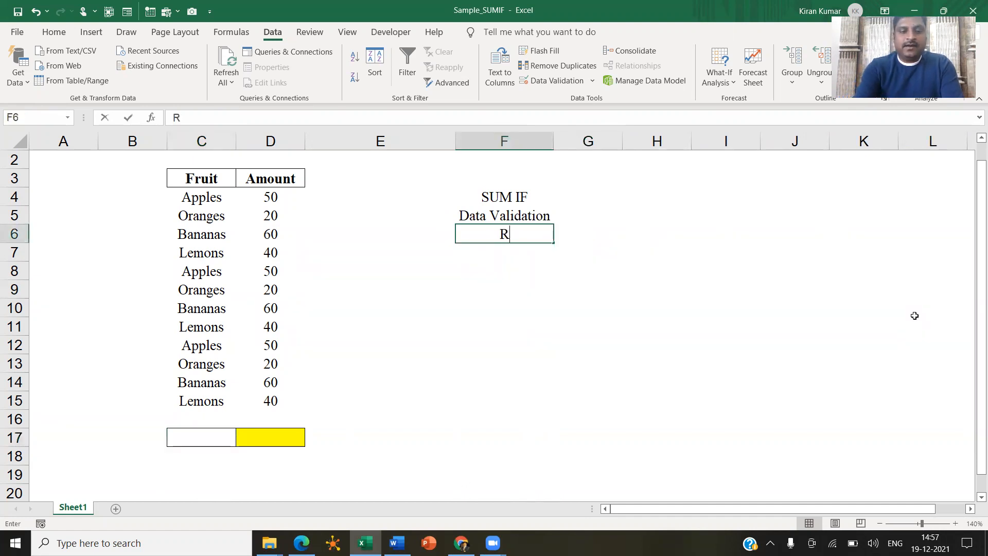
text(emove Duplicated)
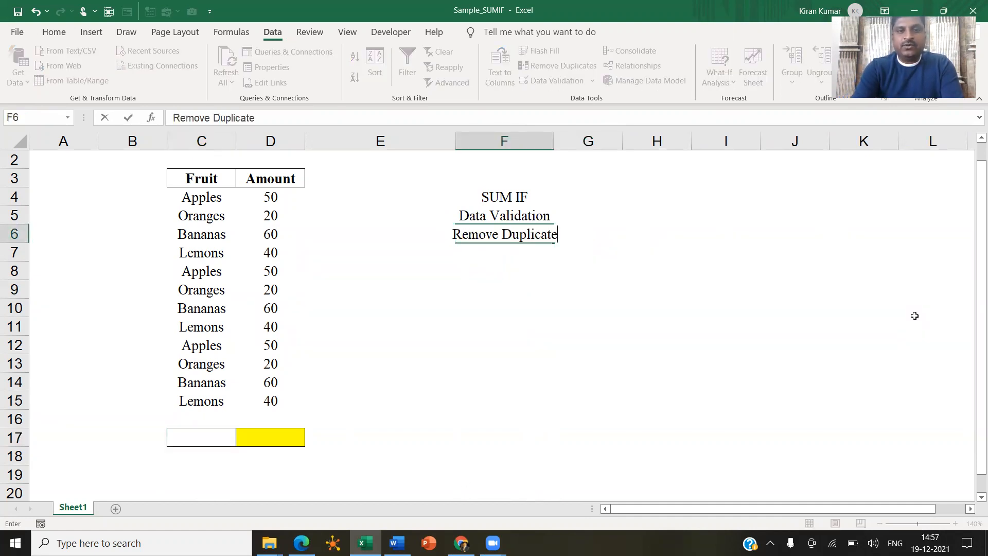
key(Return)
key(Up)
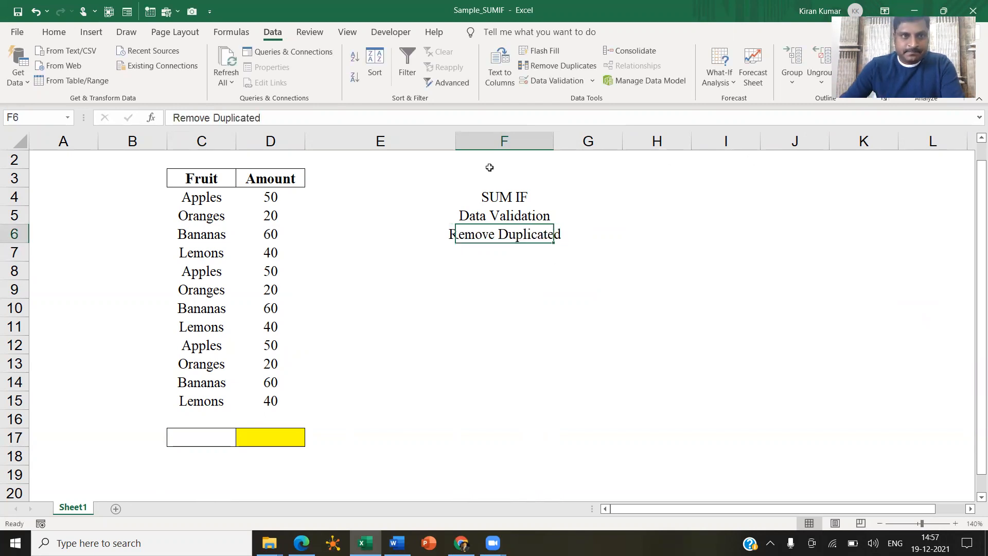
click(306, 114)
key(BackSpace)
text(s)
key(Return)
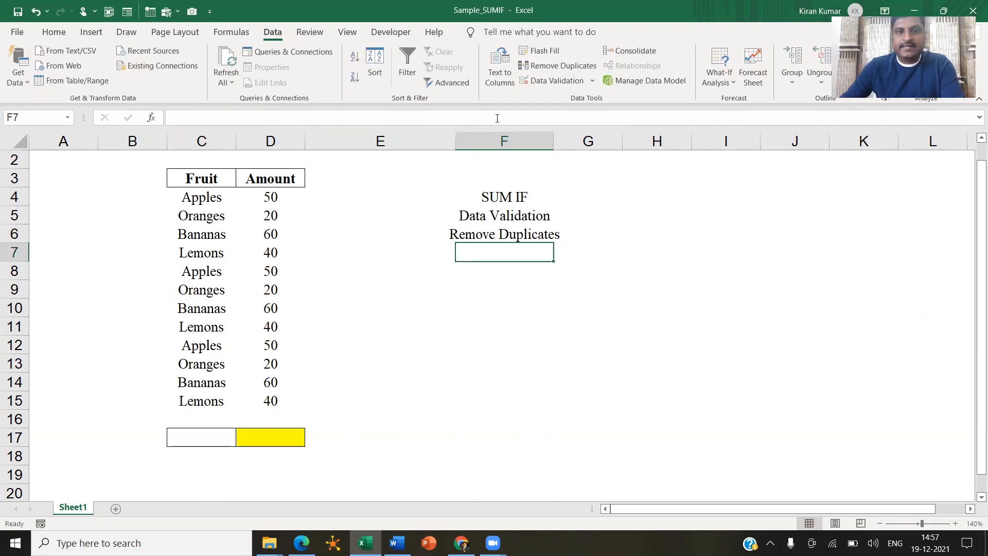
drag(554, 143, 573, 157)
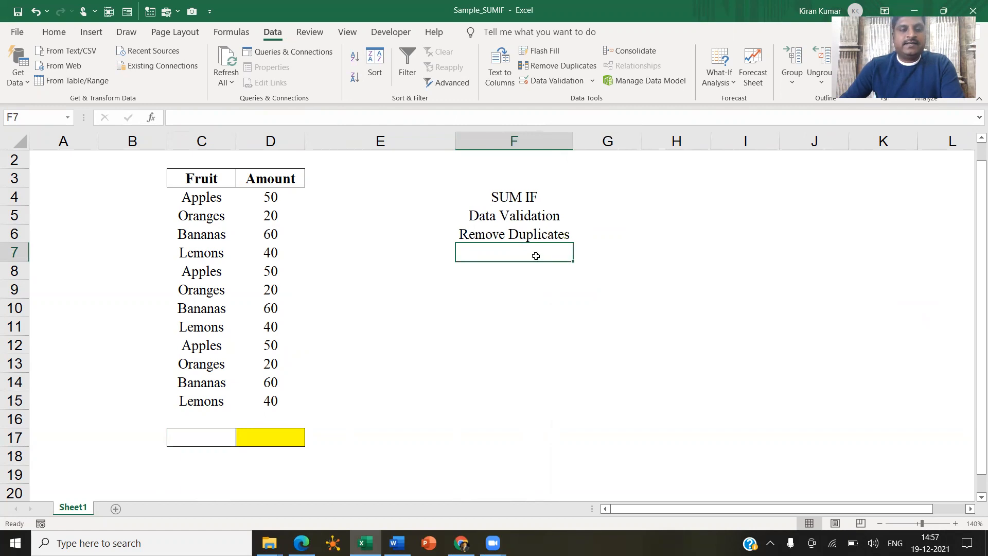
Add CONCATENATE to the list of functions in cell F7
text(CONCA)
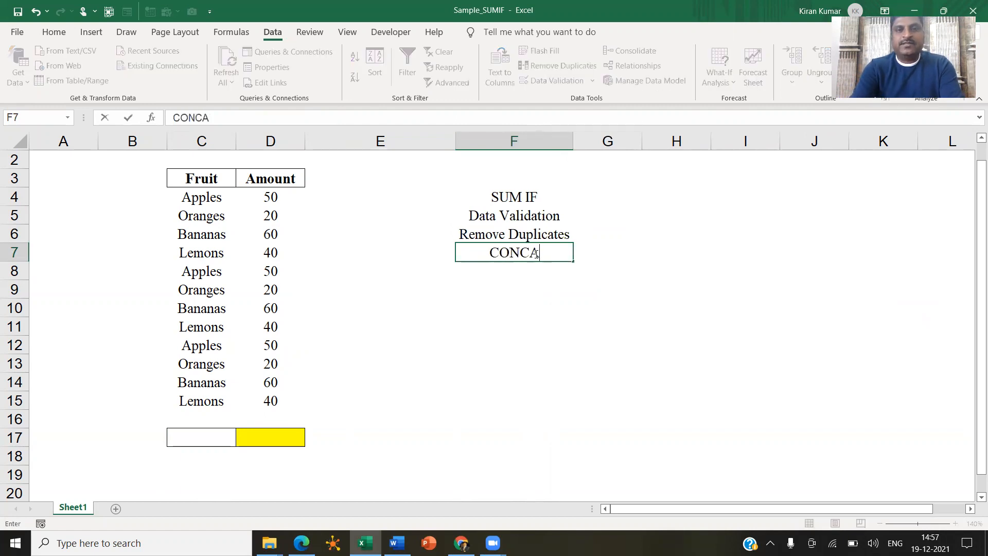
text(TENATE)
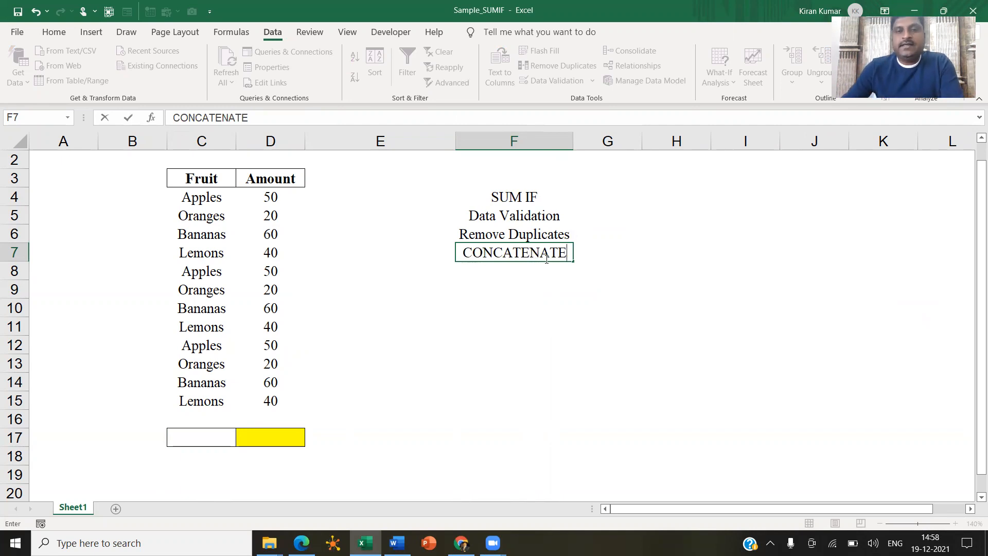
key(Return)
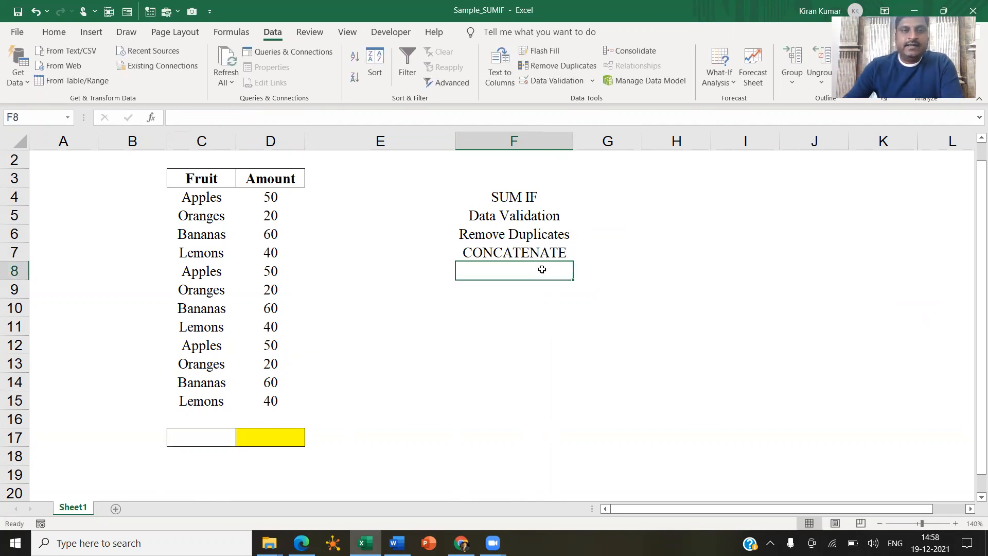
click(509, 196)
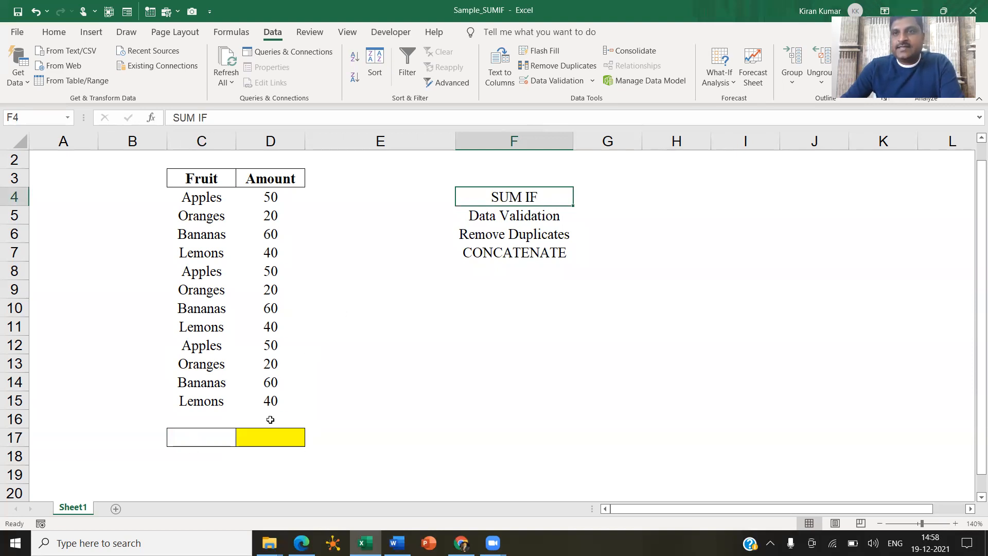
drag(494, 217, 515, 253)
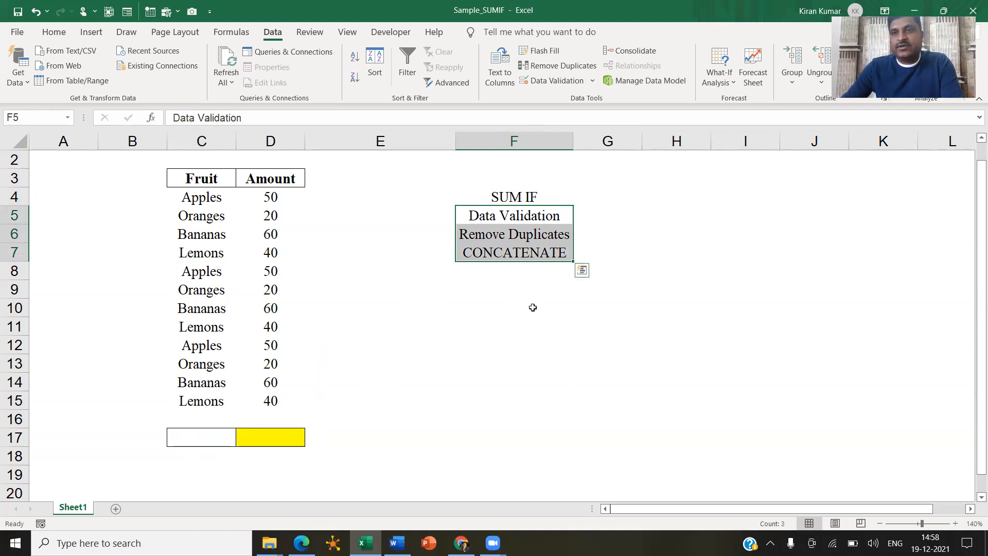
click(511, 363)
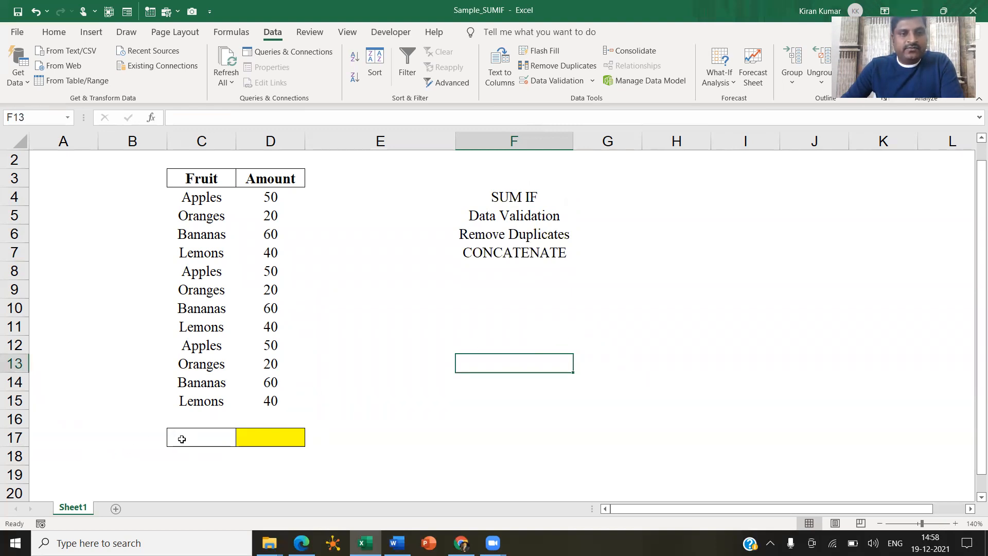
click(200, 433)
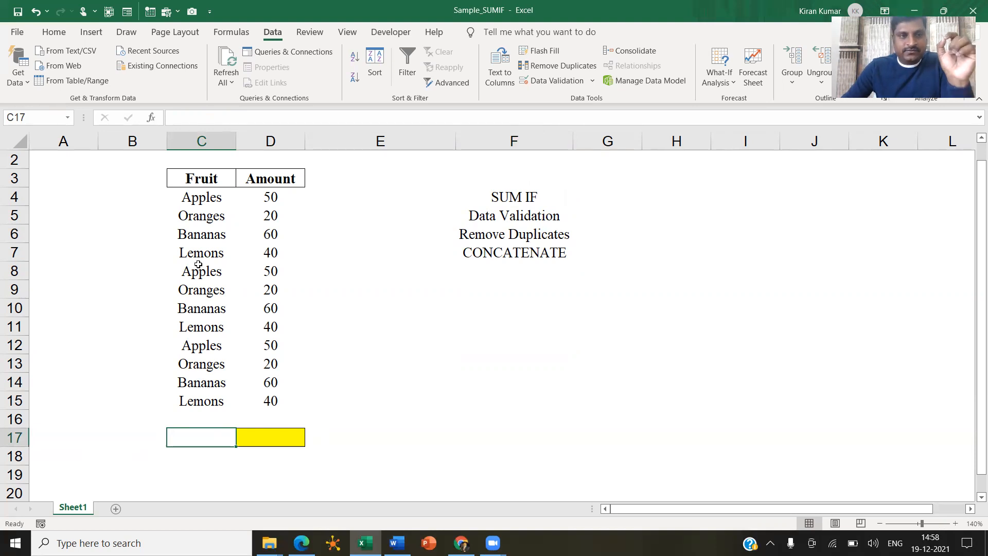
Copy the fruit names from C4:C15 into column H, starting at H4
drag(204, 198, 208, 400)
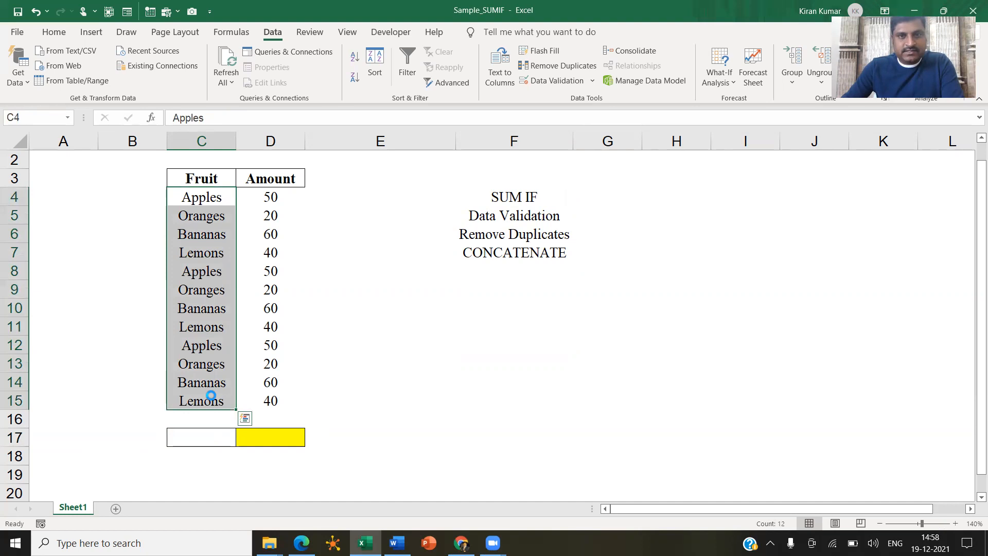
key(ctrl+c)
click(650, 199)
key(ctrl+v)
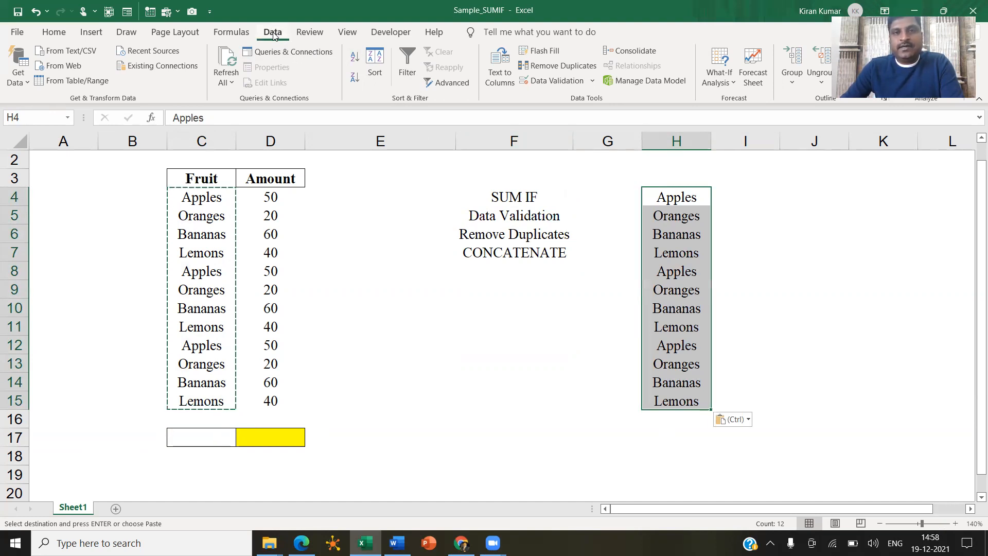
Remove the duplicate fruit names from H4:H15, treating the data as having no headers
click(552, 66)
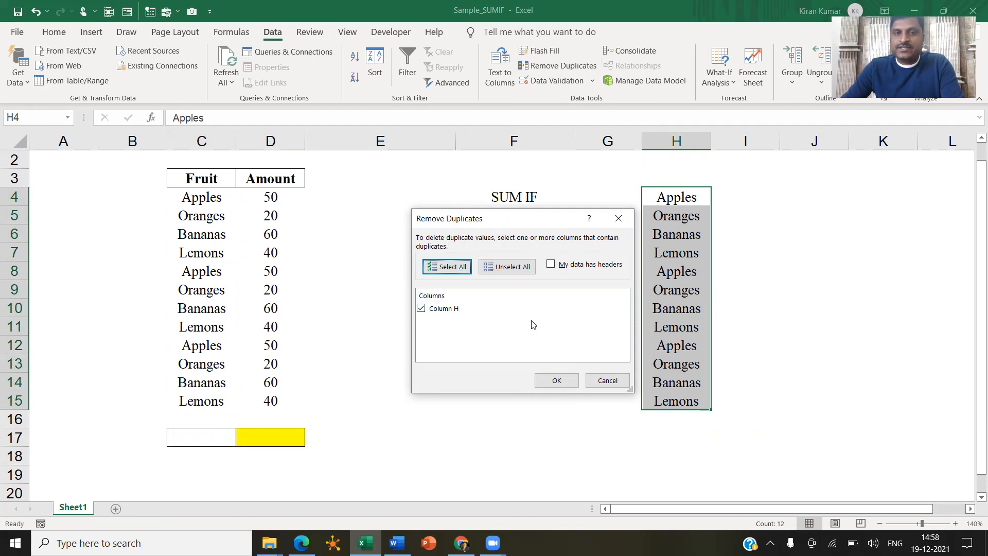
click(558, 382)
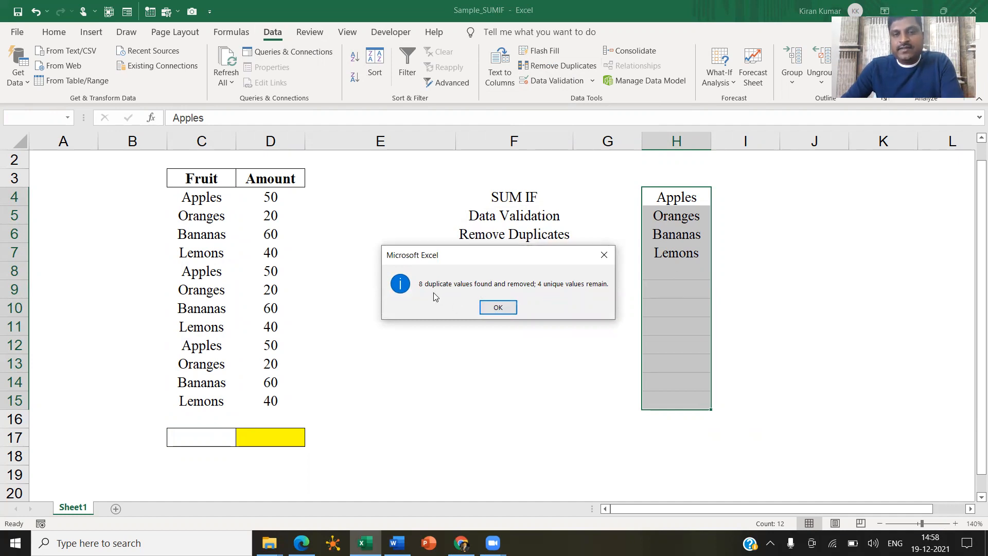
click(498, 307)
click(506, 308)
click(751, 261)
drag(677, 194, 680, 252)
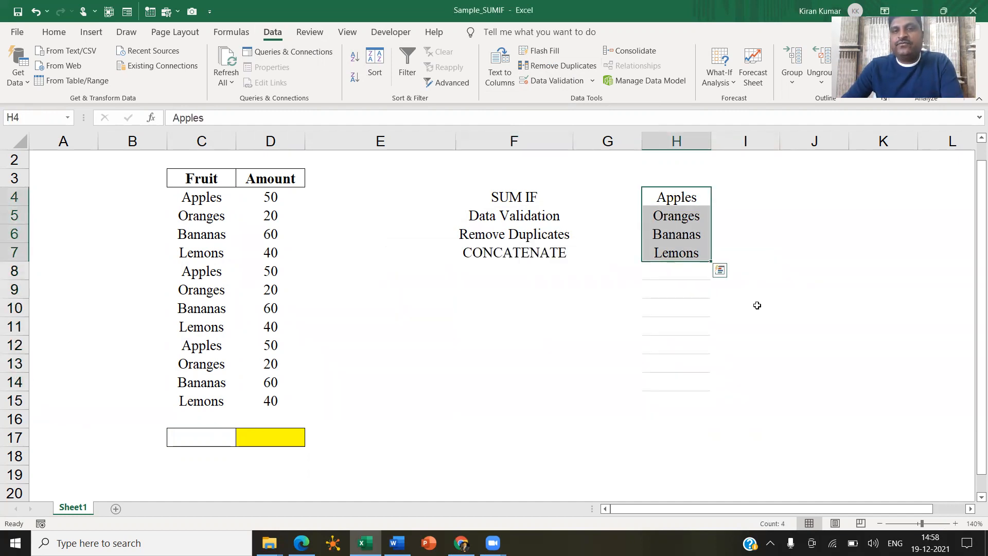
click(757, 273)
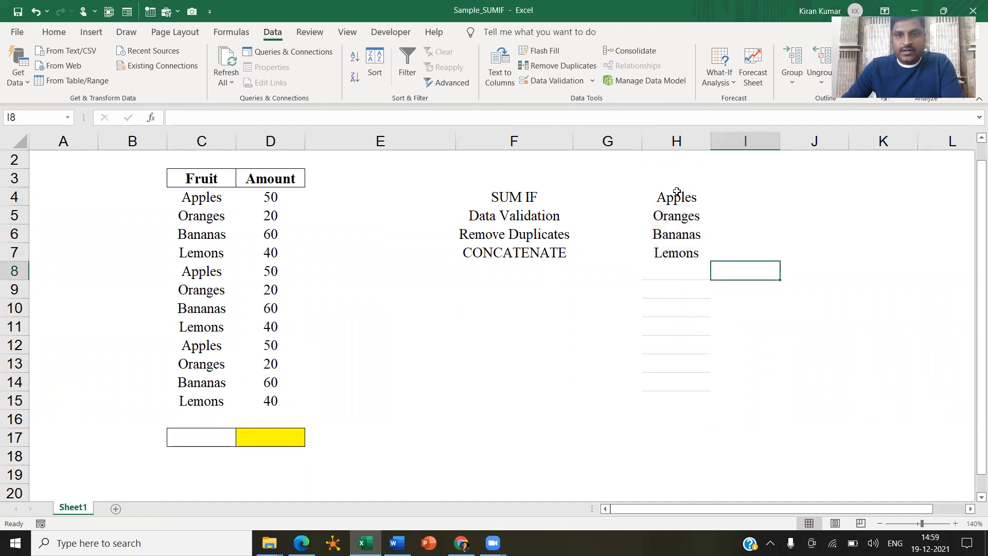
drag(676, 192, 677, 252)
Add list data validation to cell C17 with the source Apples, Oranges, Bananas, Lemons
click(203, 437)
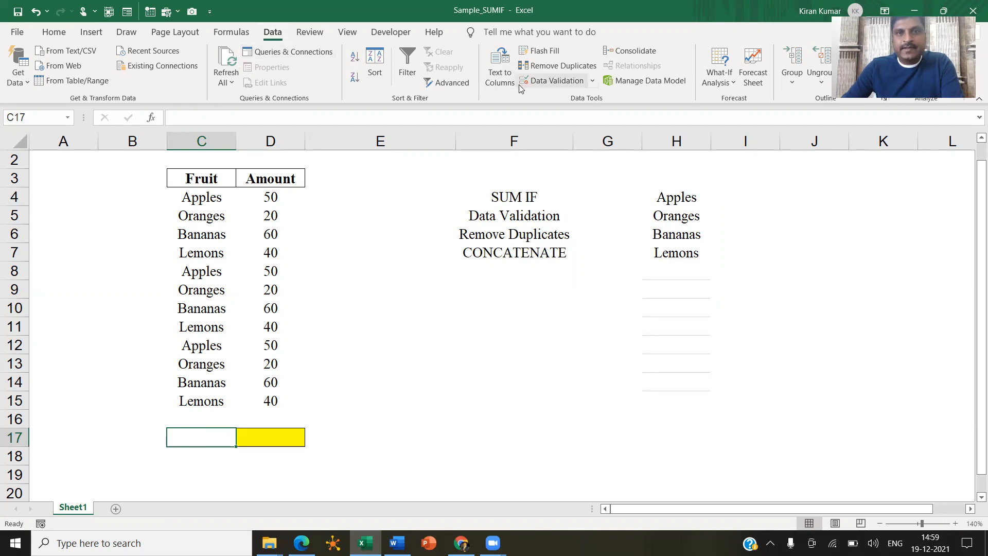
click(551, 81)
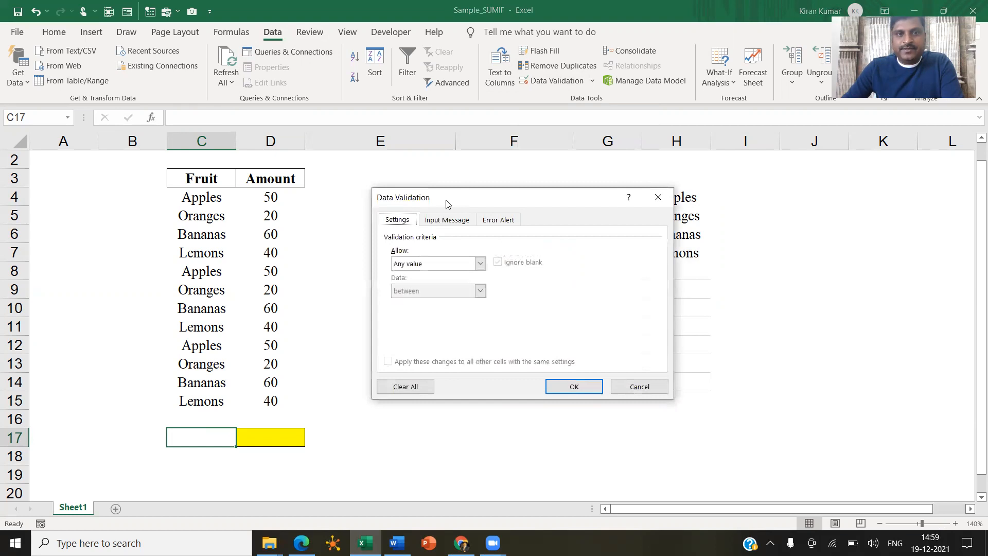
click(411, 266)
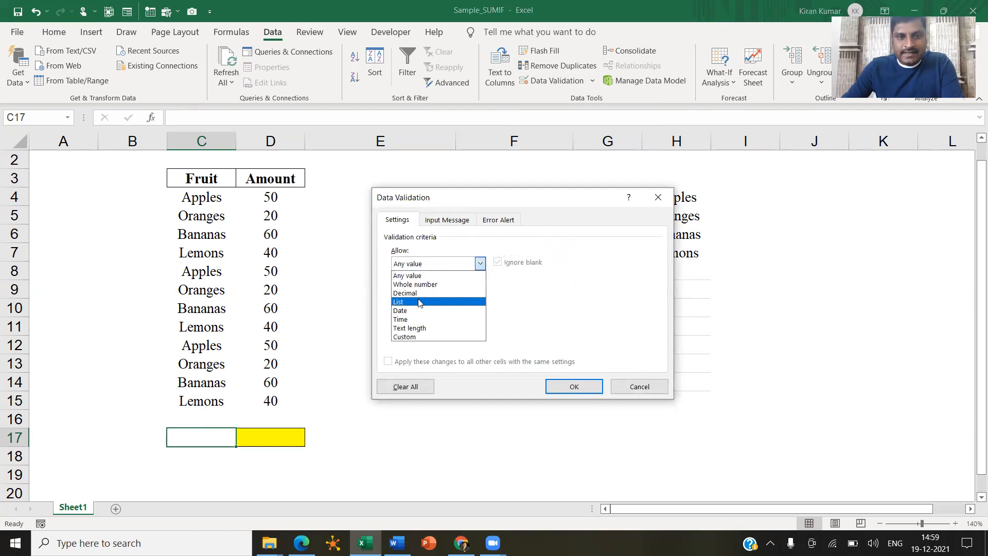
click(412, 298)
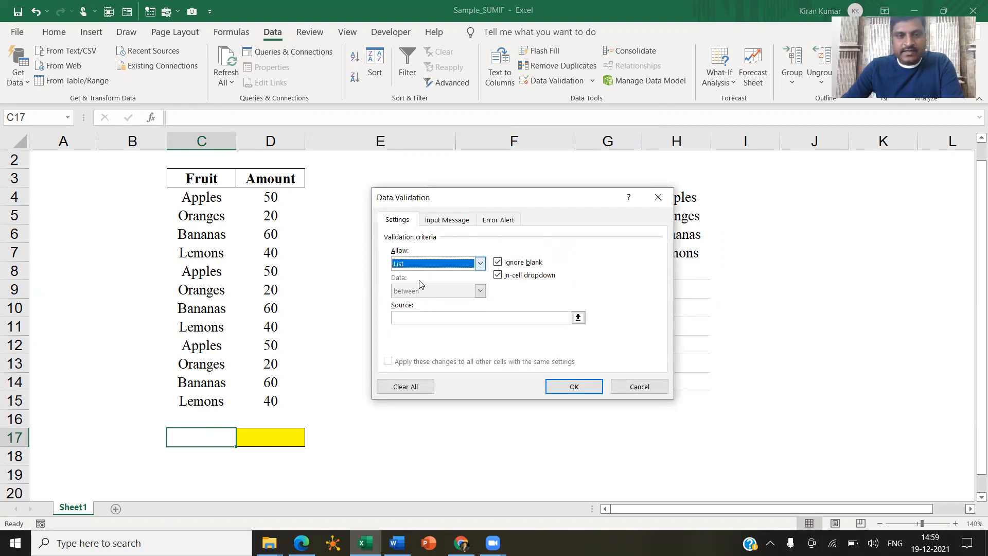
click(402, 318)
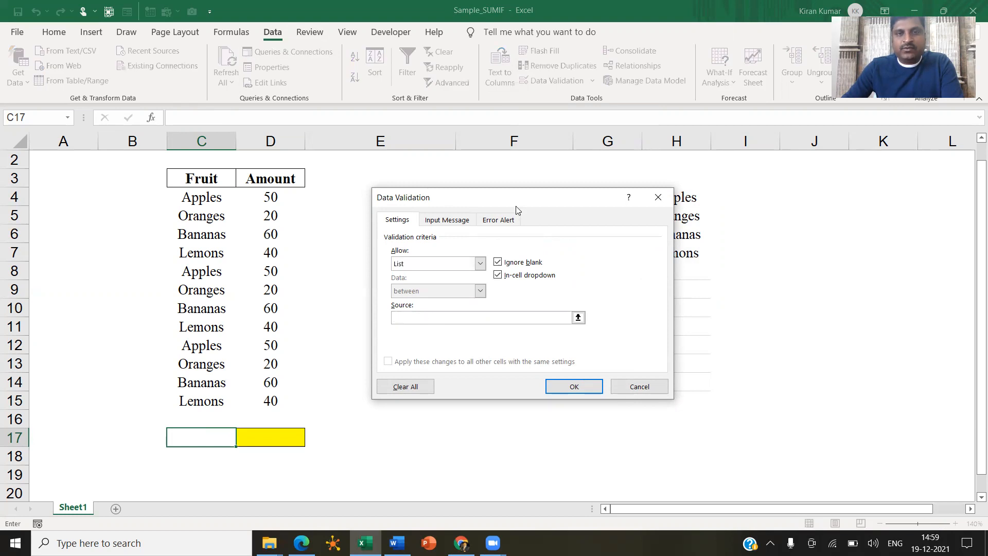
drag(620, 202, 531, 204)
drag(671, 201, 673, 254)
drag(368, 320, 303, 317)
text(A)
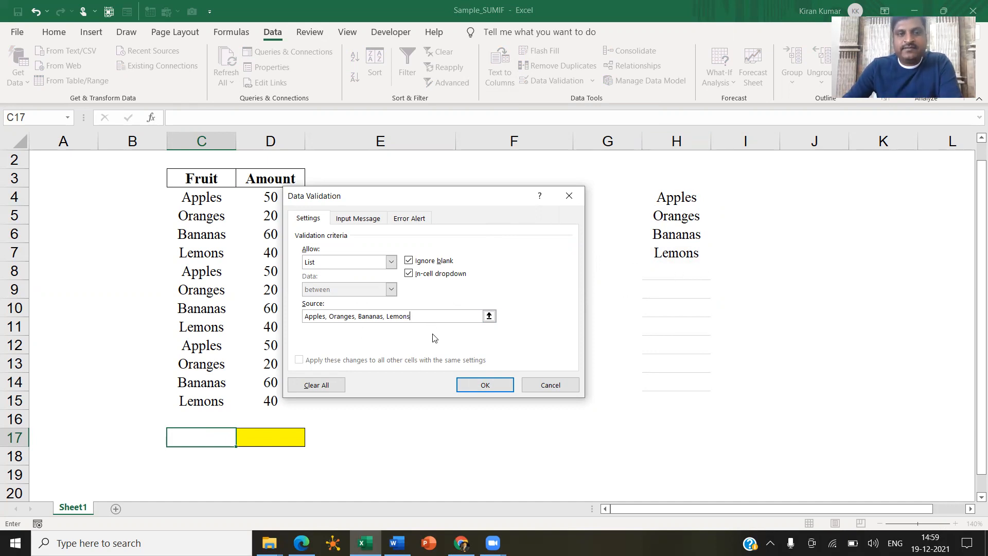
click(485, 387)
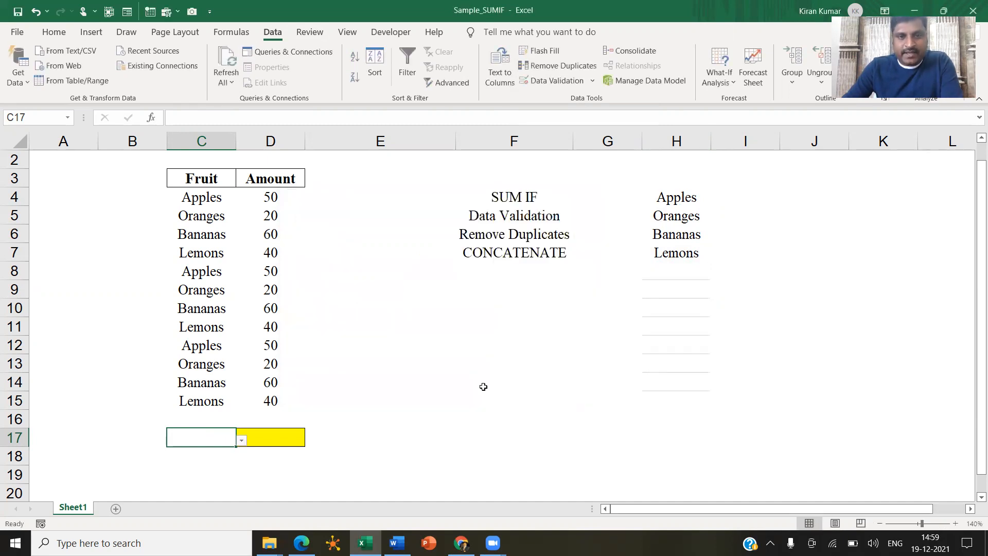
Try the drop-down list in C17 by choosing Apples, followed by Bananas
click(242, 441)
click(194, 444)
click(242, 441)
click(196, 456)
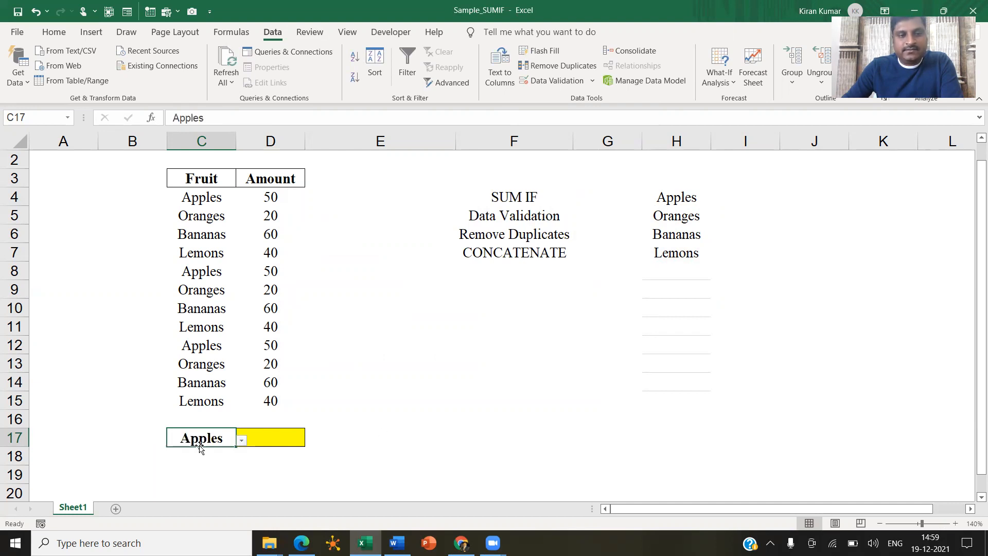
click(242, 442)
click(195, 476)
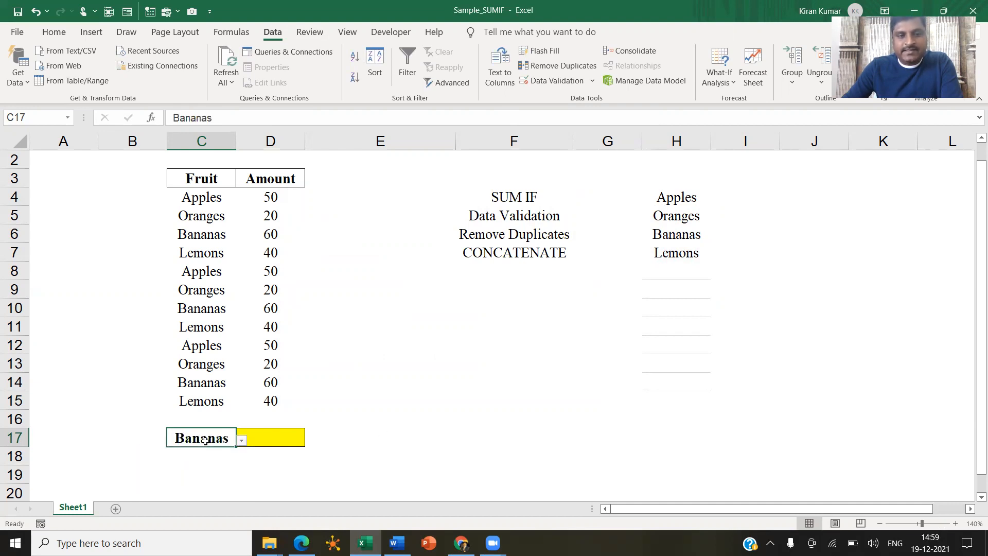
click(257, 441)
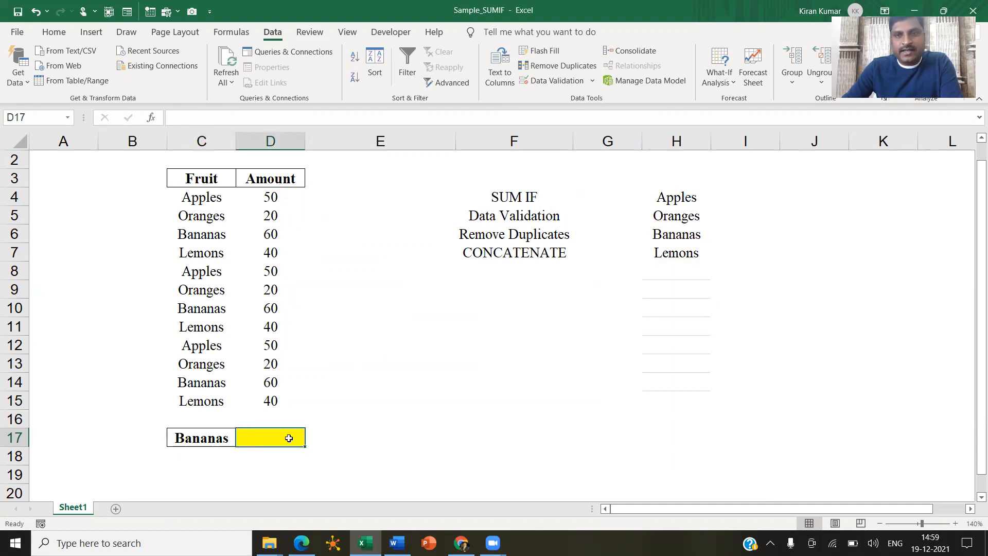
Delete column H with the helper list of unique fruit names
click(585, 330)
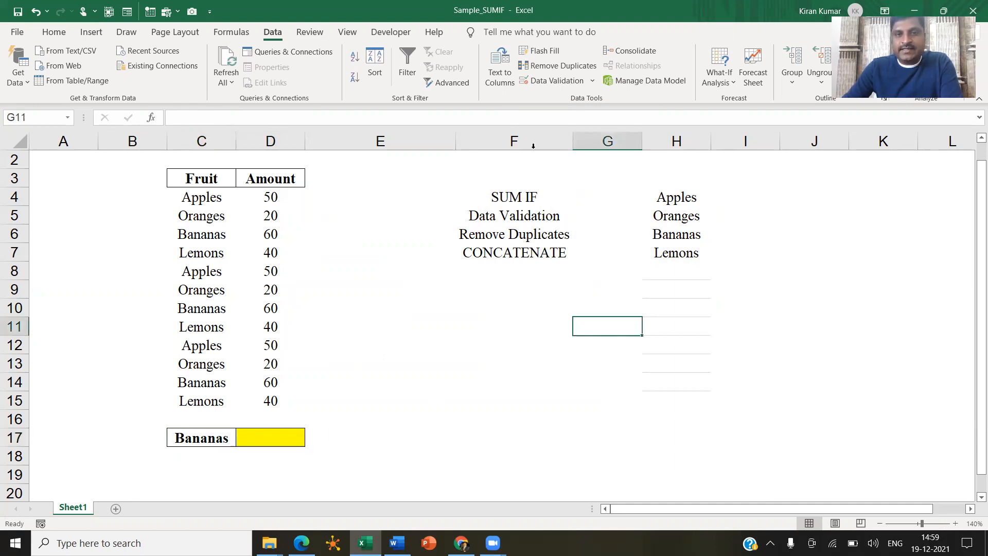
right_click(674, 141)
click(717, 269)
click(371, 290)
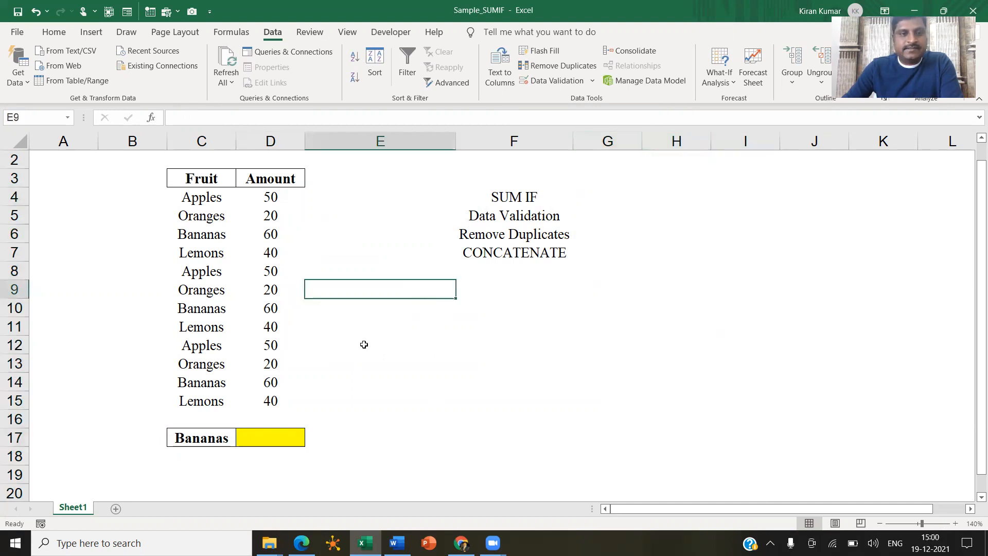
Enter the note "<---- Compute the total amount of Bananas" in E17 and widen column E to fit it
click(364, 415)
click(260, 439)
click(334, 439)
text(<----)
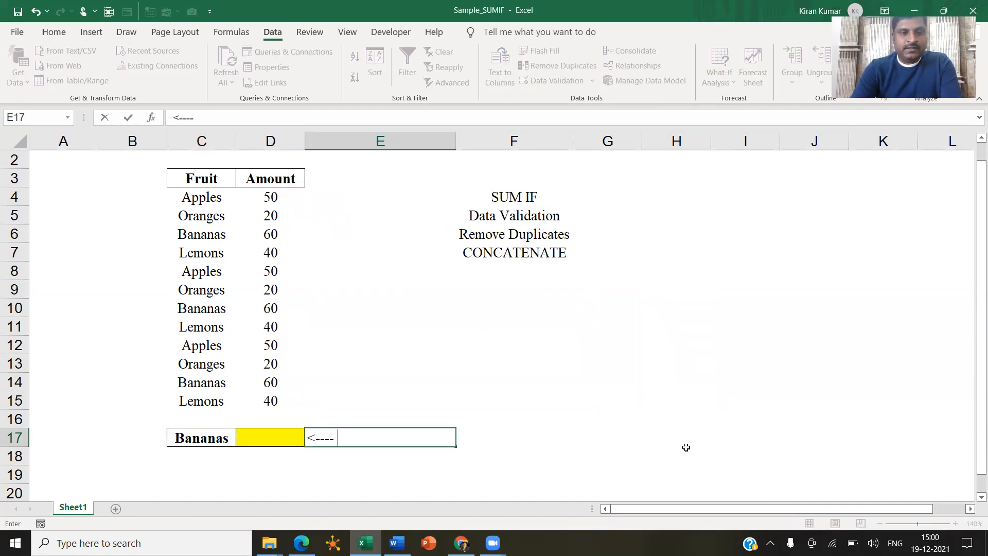
text( Compute the )
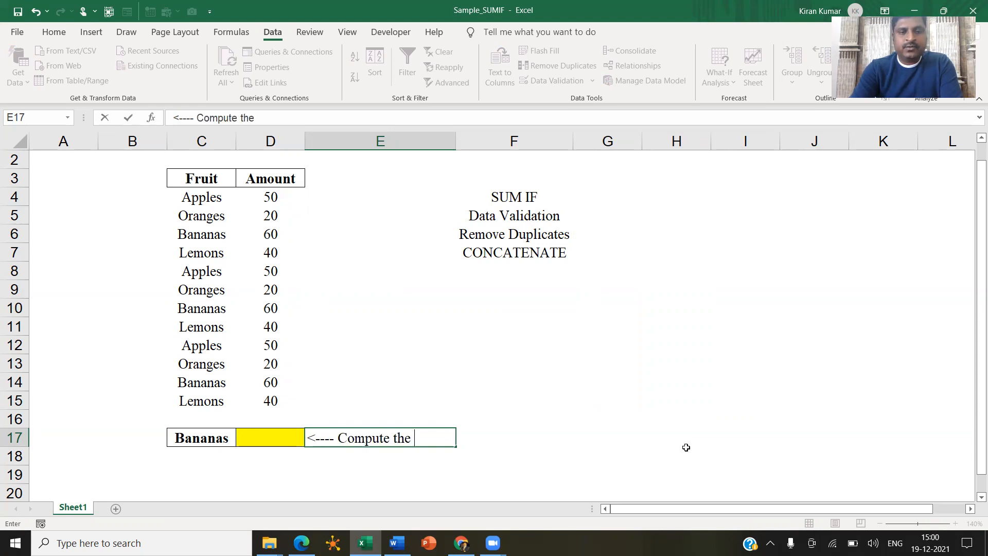
text(numb)
key(BackSpace)
key(BackSpace)
key(BackSpace)
key(BackSpace)
text(total amount of)
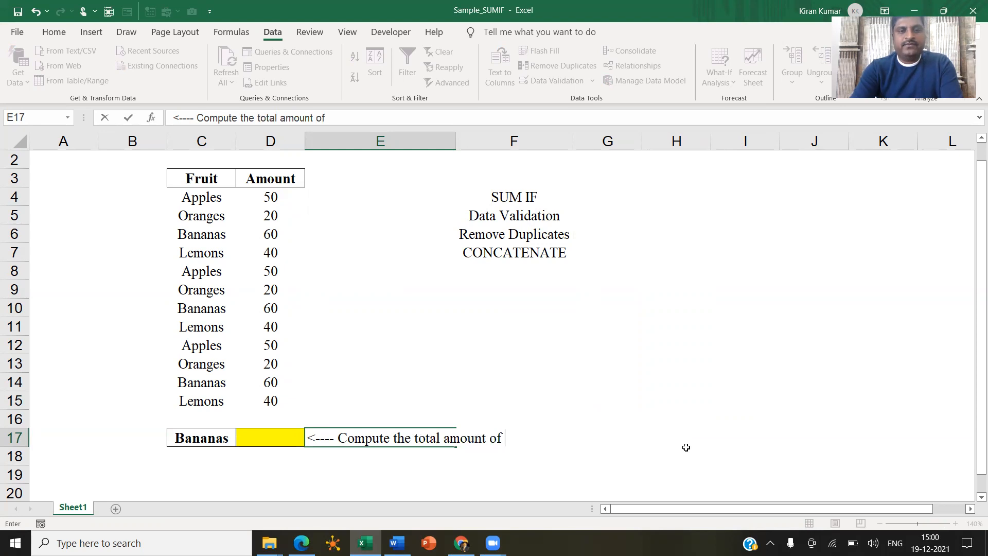
text( Banans)
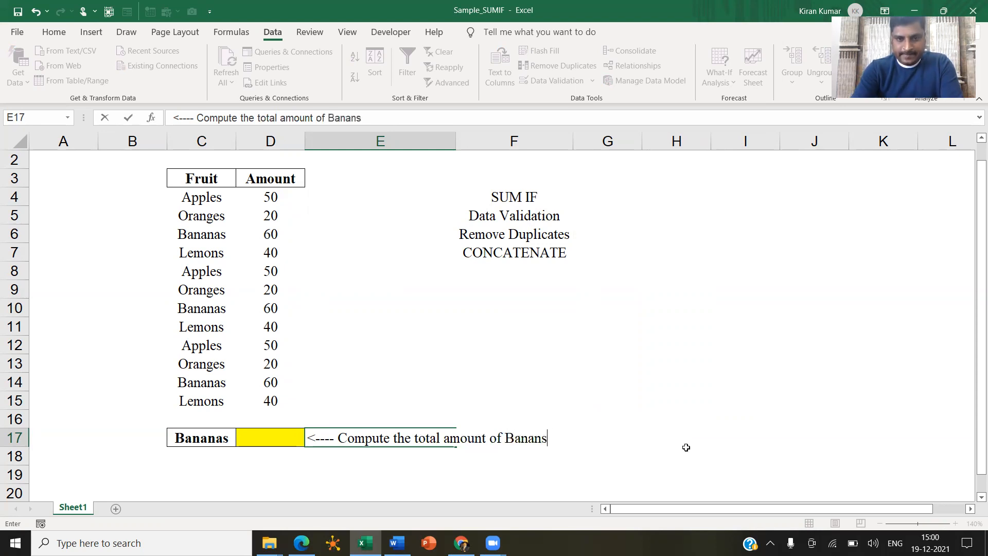
key(BackSpace)
text(as)
key(ctrl+Return)
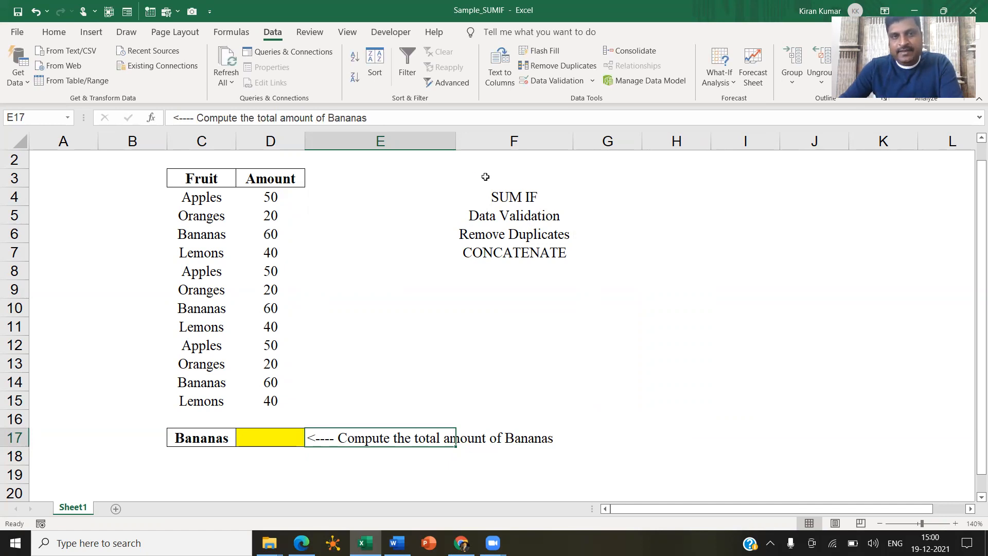
double_click(456, 141)
Choose Lemons from the drop-down list in C17
click(226, 440)
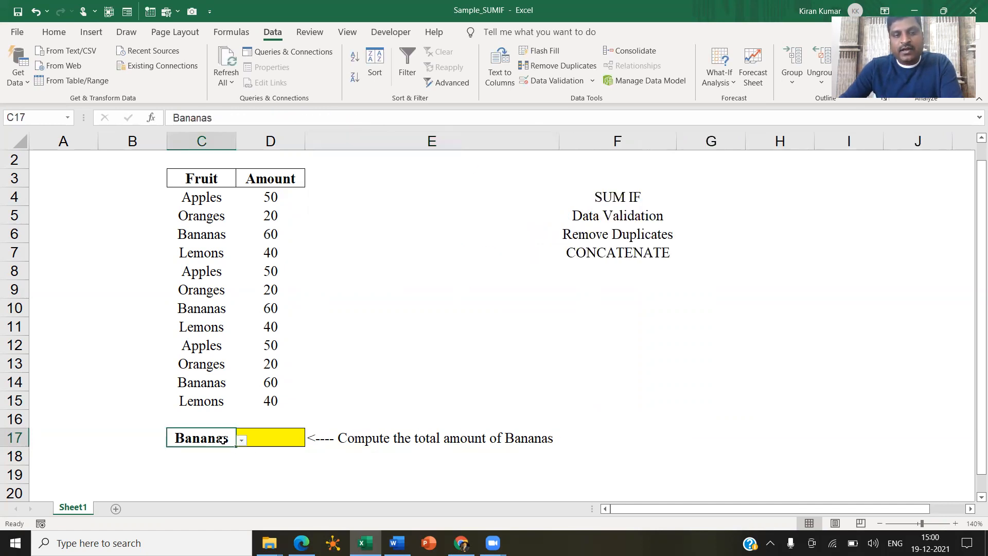
click(241, 440)
click(192, 490)
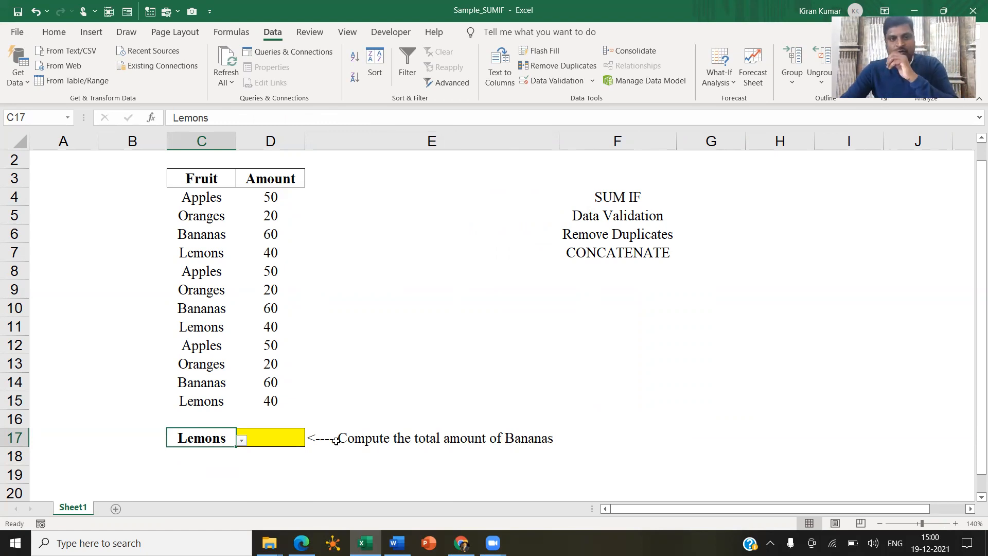
Copy the note text from E17 and clear the cell
click(339, 441)
drag(367, 118, 166, 118)
key(ctrl+c)
key(BackSpace)
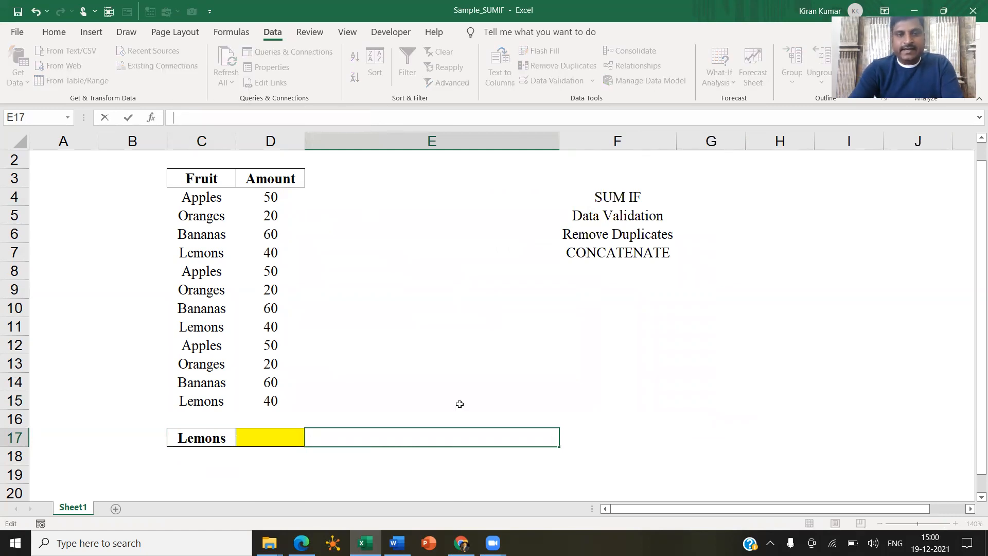
click(460, 403)
Enter =CONCATENATE("<---- Compute the total amount of ",C17) in E17, reusing the copied note text without the fruit name
click(335, 440)
text(=C)
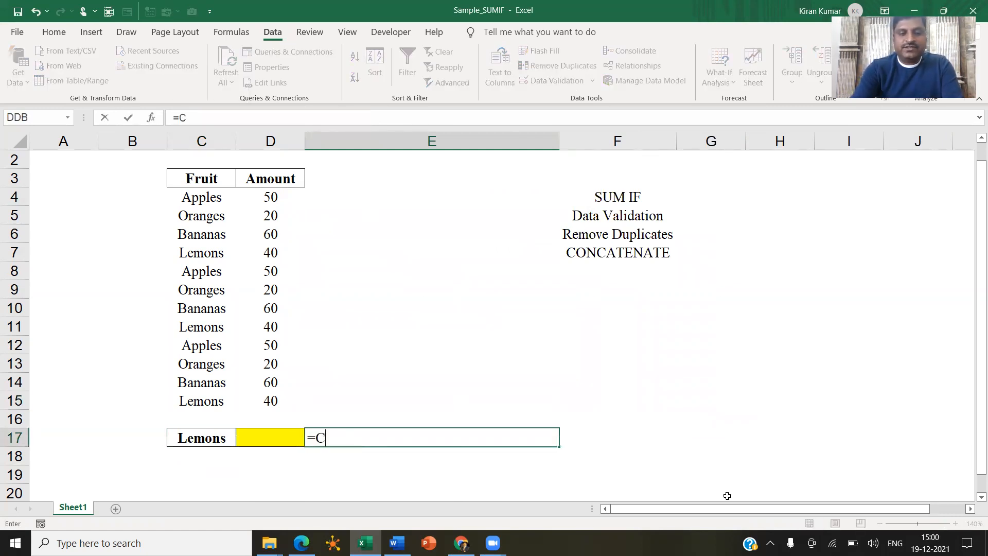
text(ONCATE)
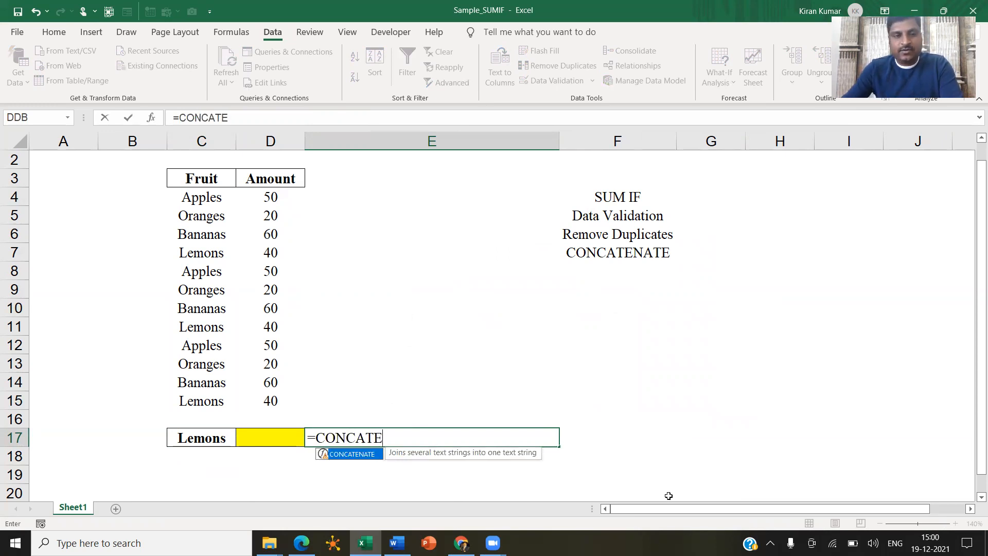
key(Tab)
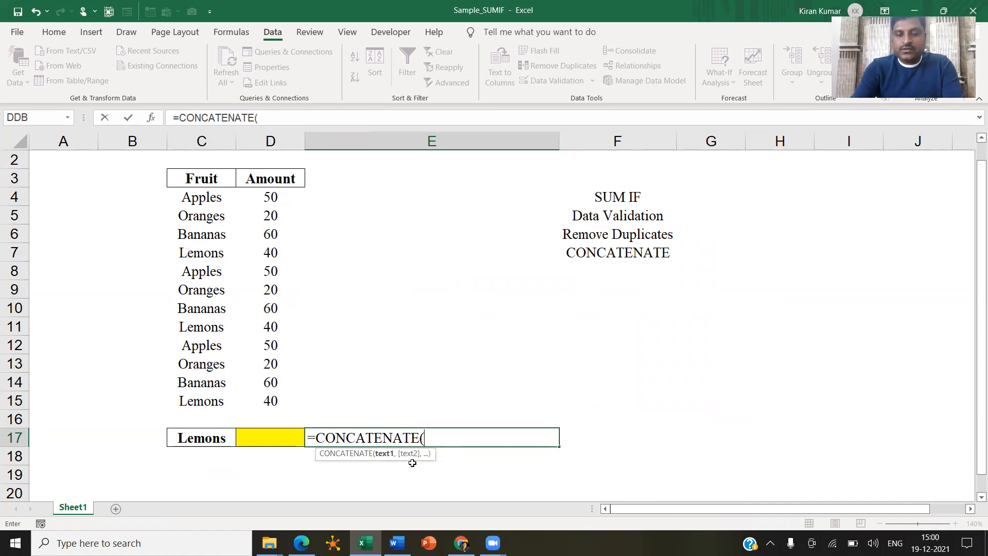
text(")
key(ctrl+v)
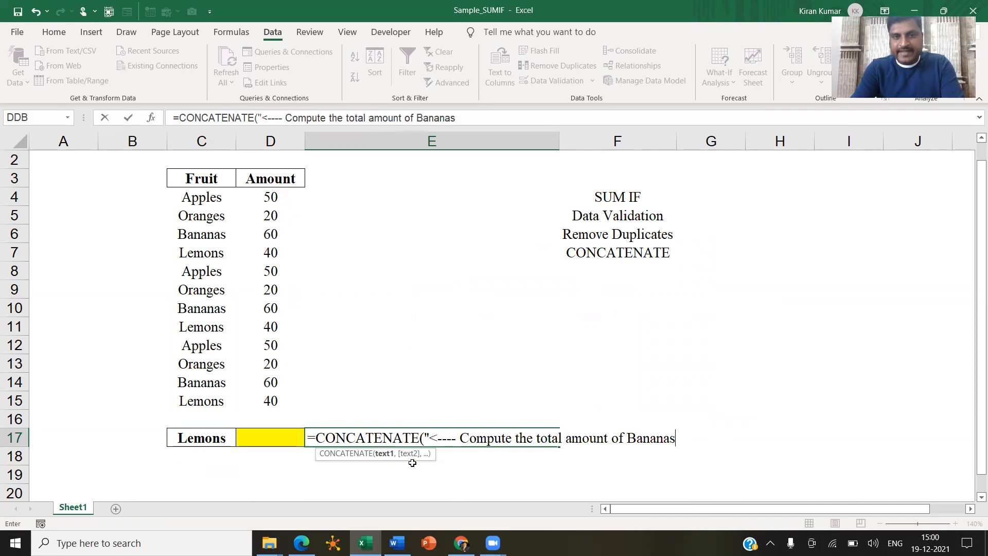
key(BackSpace)
key(BackSpace)
key(BackSpace)
key(BackSpace)
key(BackSpace)
key(BackSpace)
key(BackSpace)
key(BackSpace)
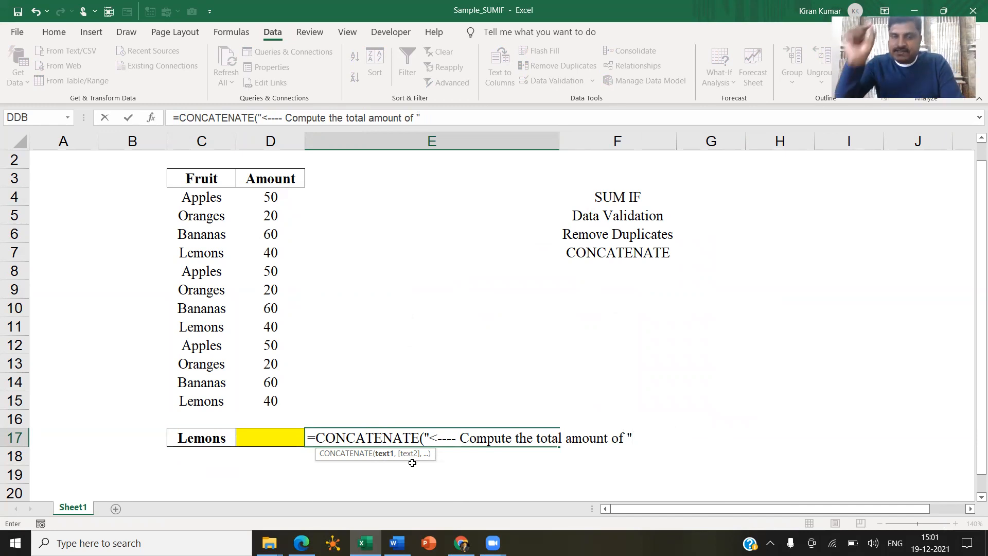
text(,)
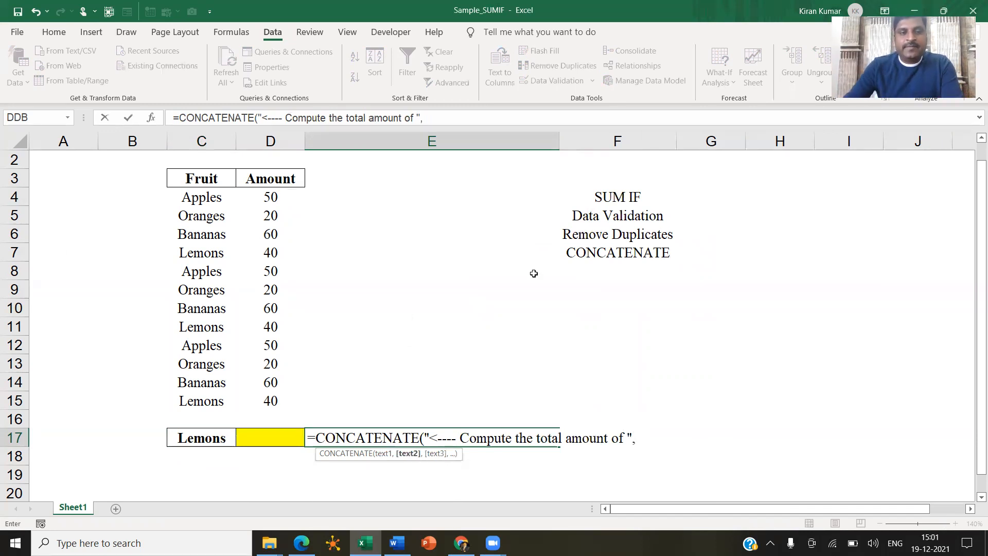
click(200, 434)
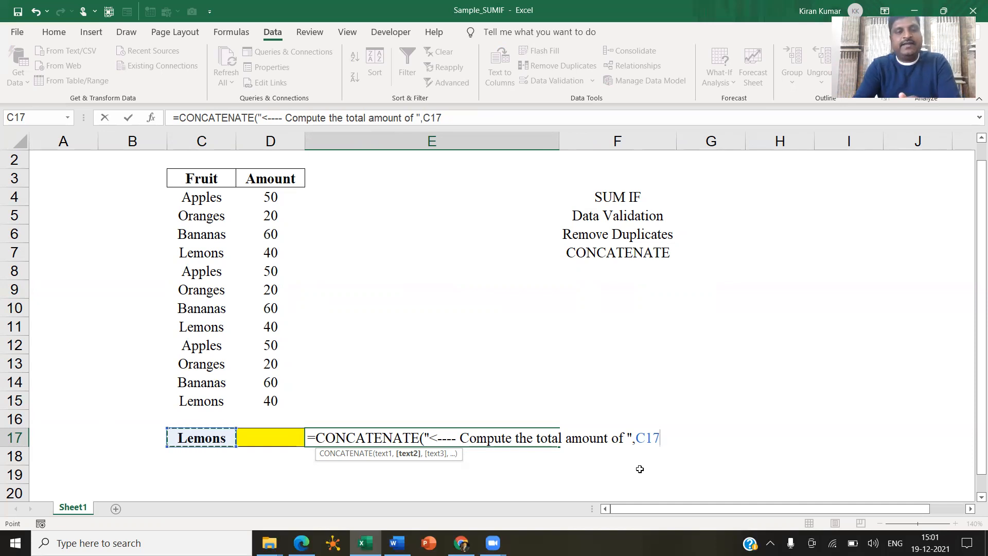
text())
key(ctrl+Return)
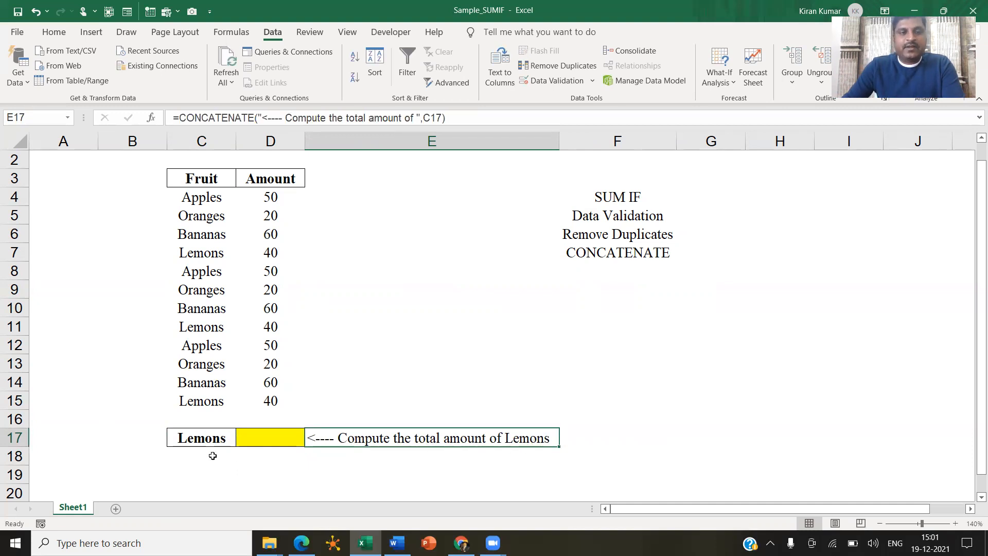
Choose Apples from the drop-down list in C17 to test the dynamic note
click(219, 438)
click(242, 440)
click(200, 455)
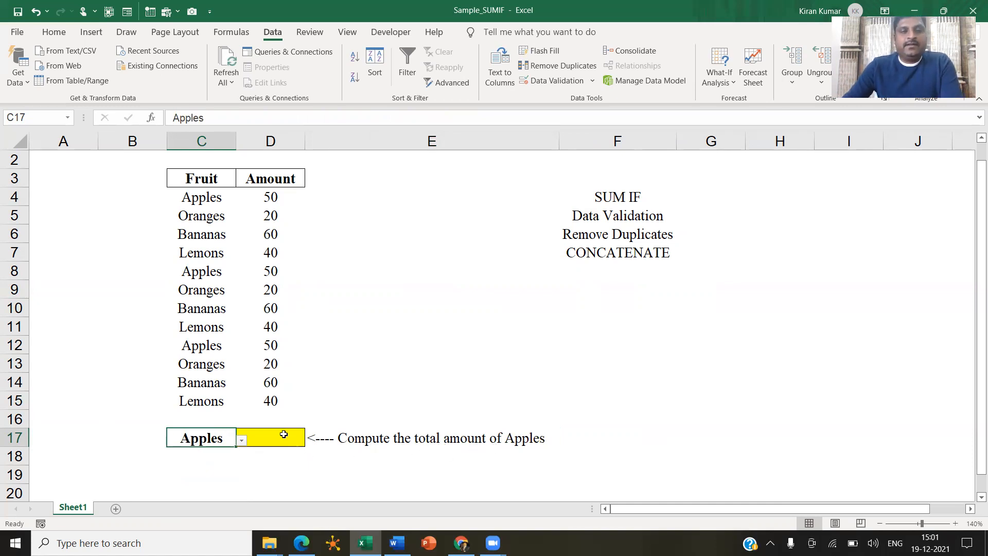
click(605, 219)
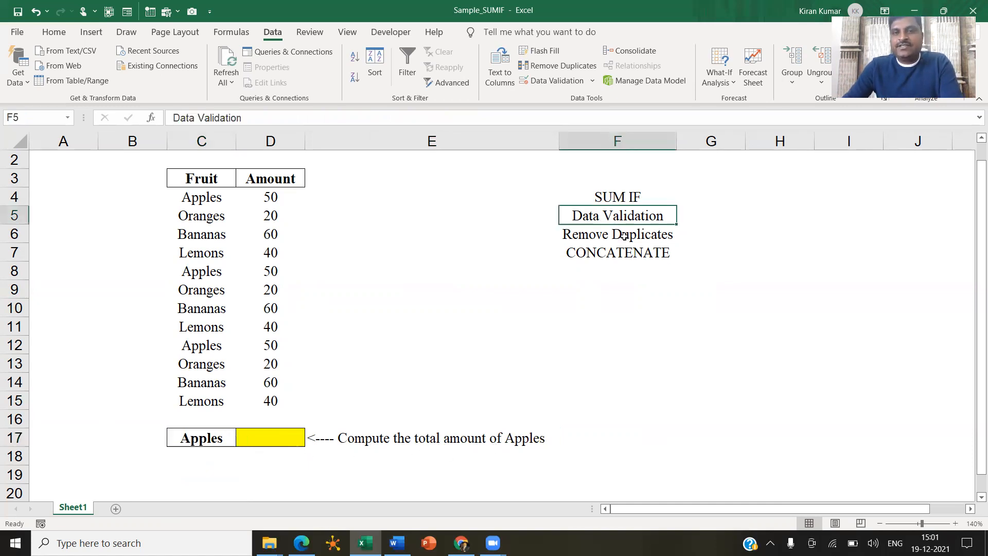
click(634, 236)
click(623, 255)
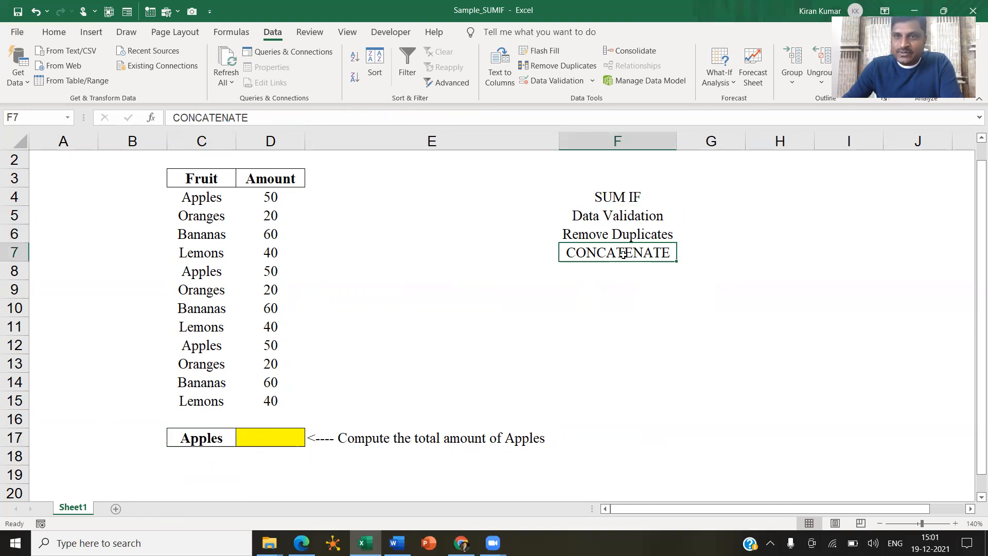
Widen column D slightly to make more room around the total cell D17
click(281, 433)
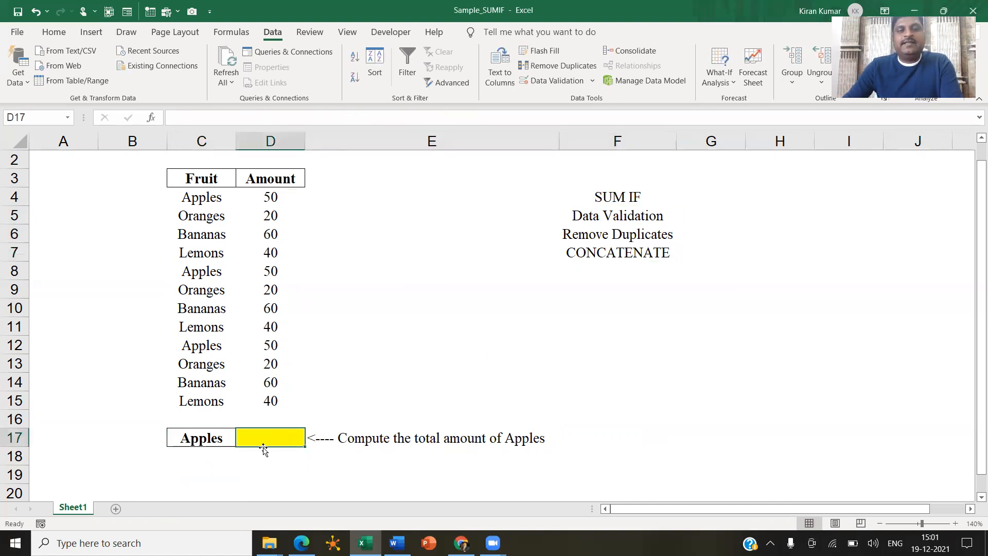
click(54, 33)
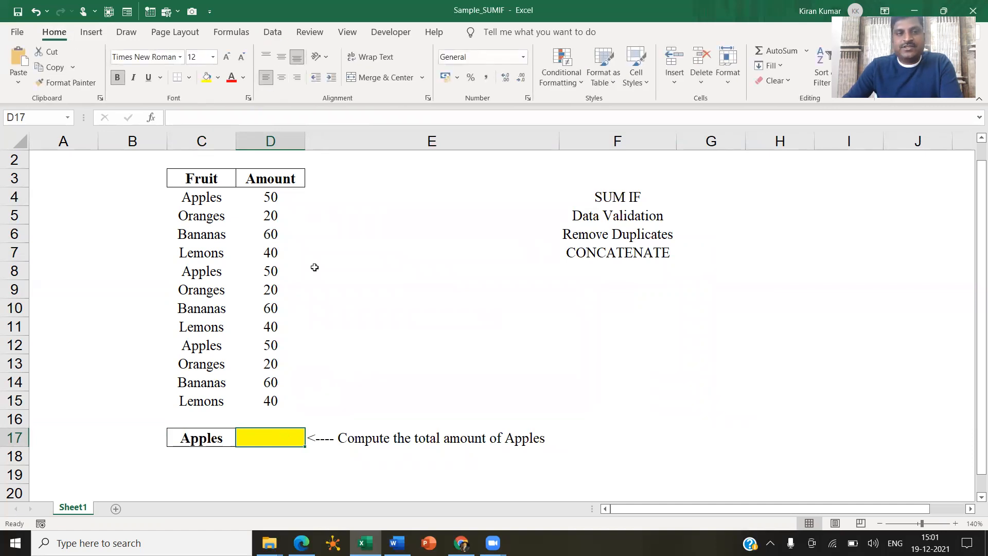
drag(305, 141, 333, 141)
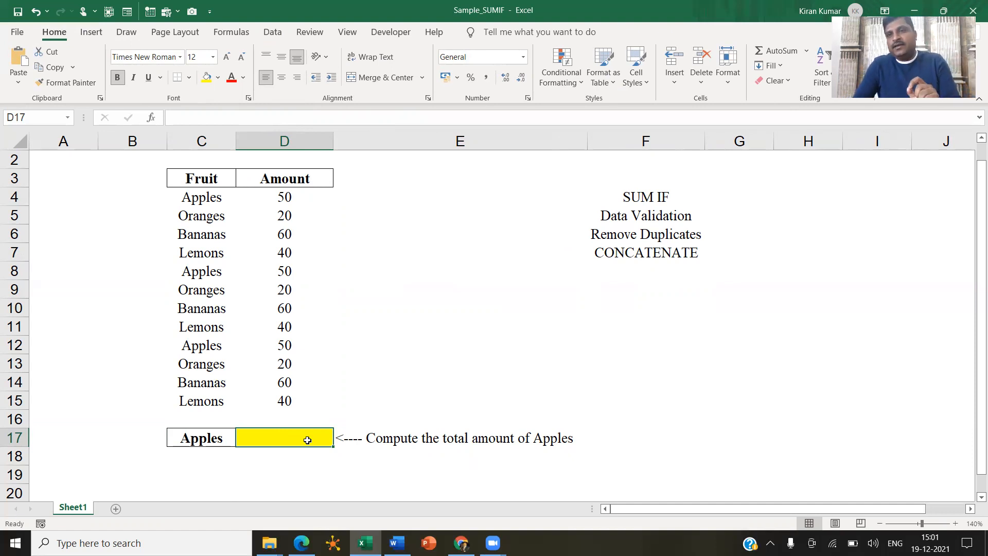
Begin a SUMIF formula in D17 with the fruit names in C4:C15 as its range
text(=)
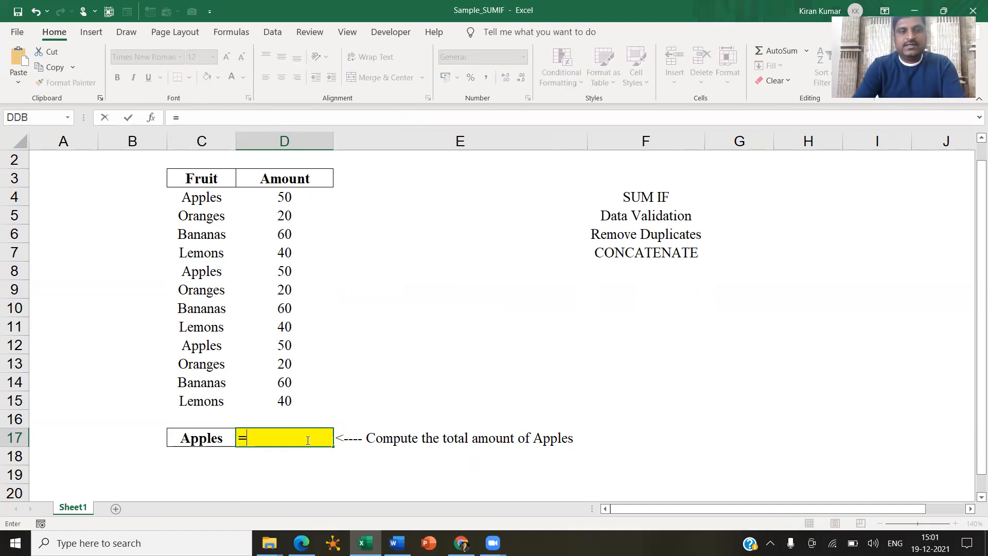
text(SUMIF()
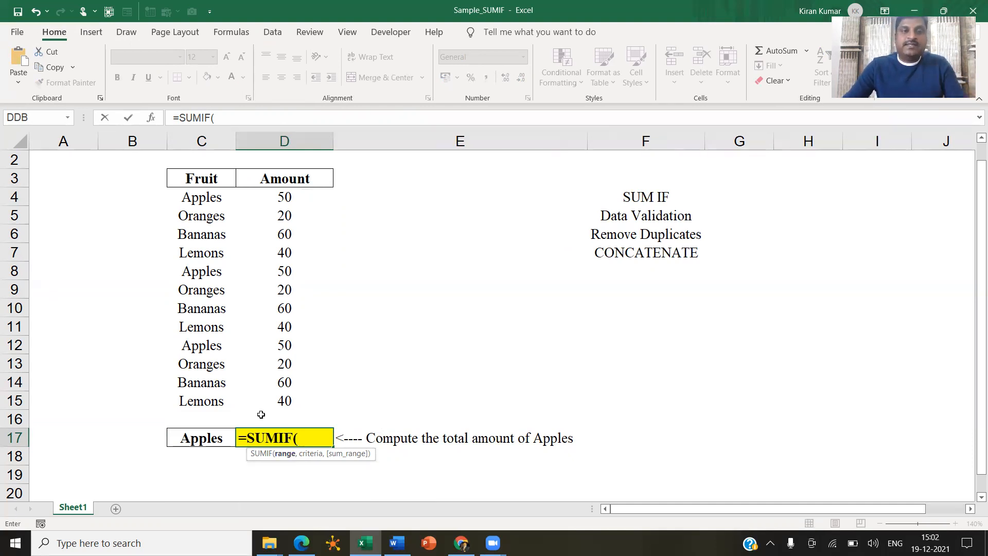
drag(202, 195, 201, 272)
key(Return)
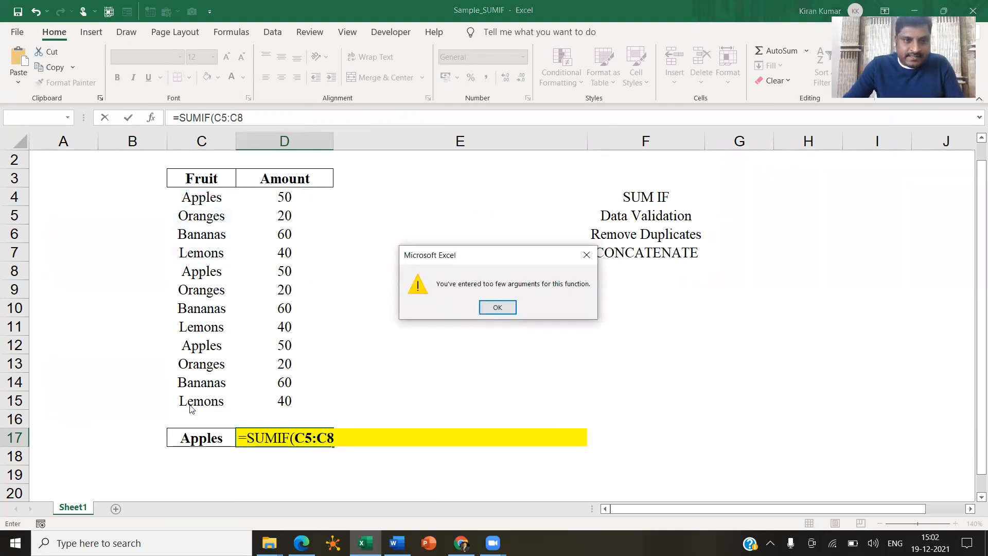
click(497, 308)
drag(202, 198, 202, 401)
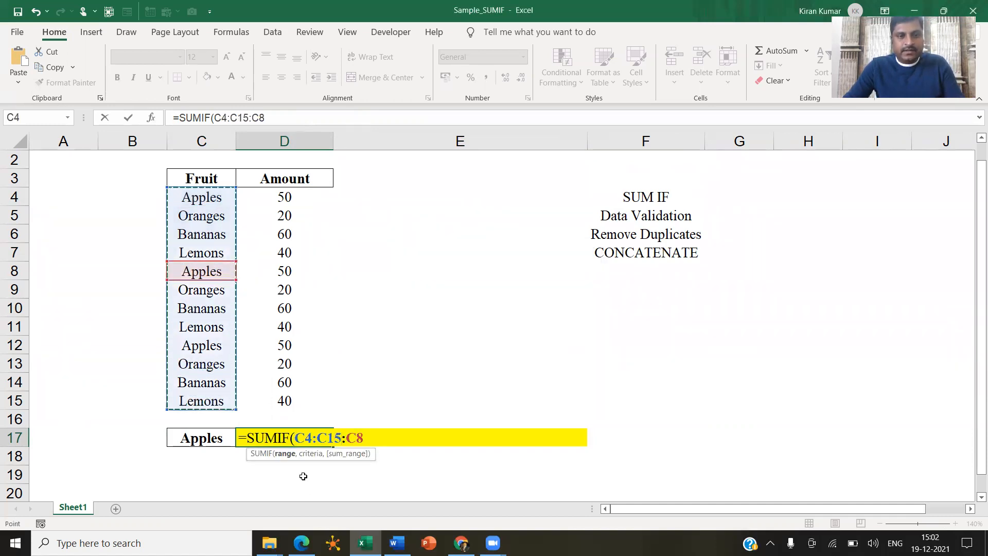
key(BackSpace)
key(BackSpace)
key(BackSpace)
key(BackSpace)
key(BackSpace)
key(BackSpace)
key(BackSpace)
key(BackSpace)
key(BackSpace)
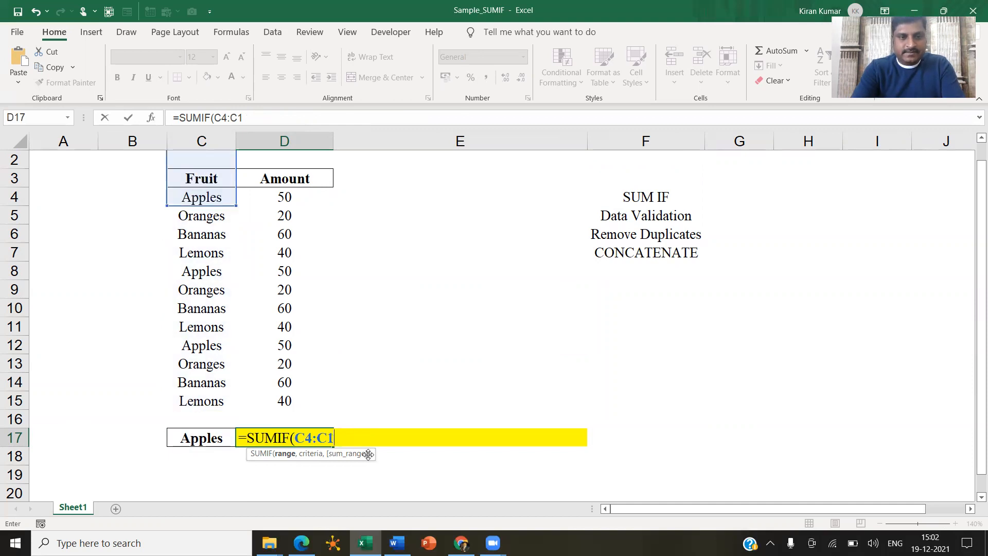
drag(204, 195, 199, 399)
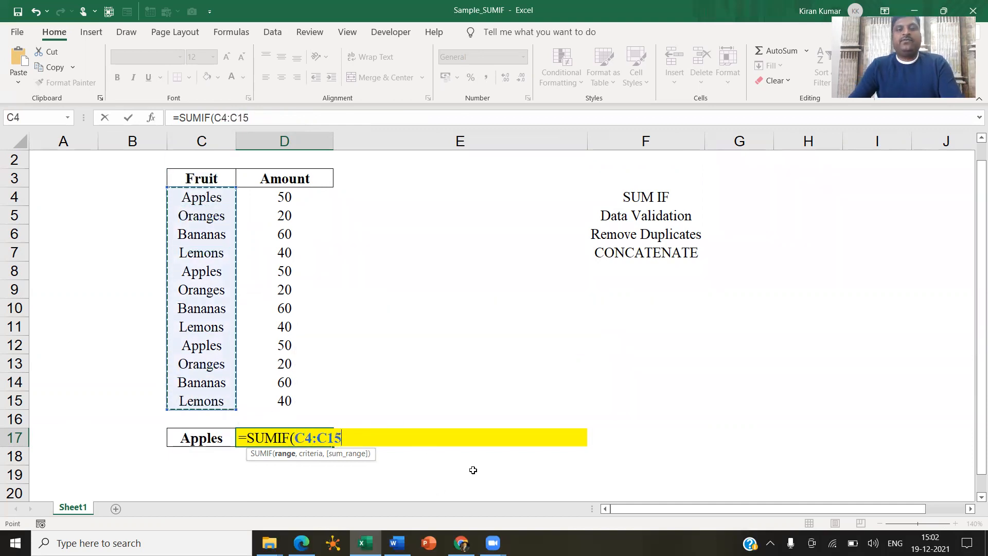
Complete the SUMIF in D17 with C17 as criteria and D4:D15 as sum range, and centre the cell's contents
text(,)
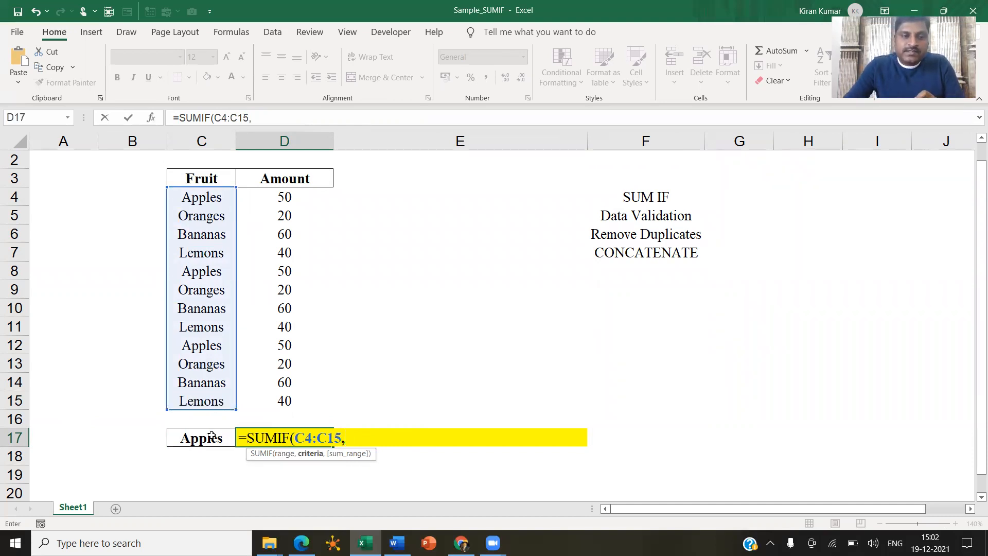
click(190, 437)
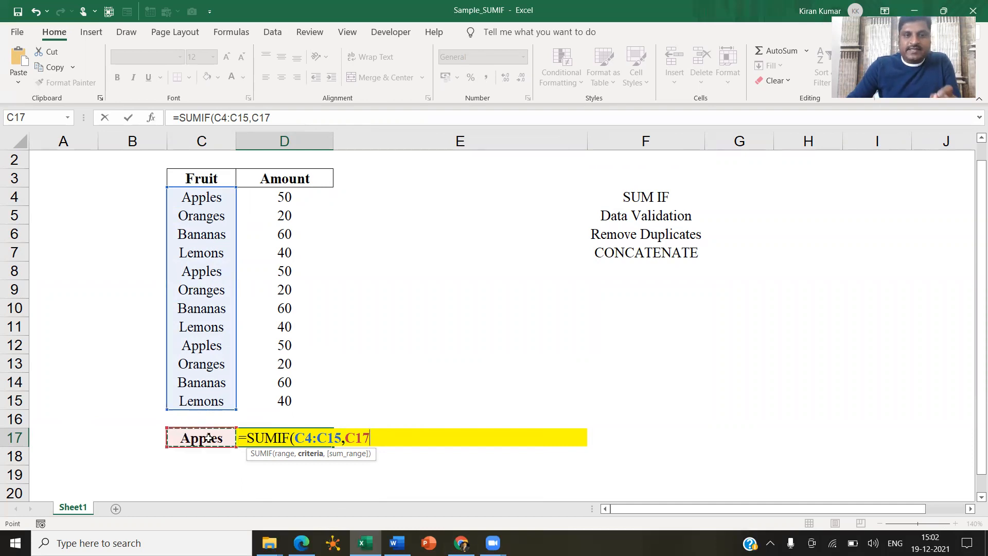
text(,)
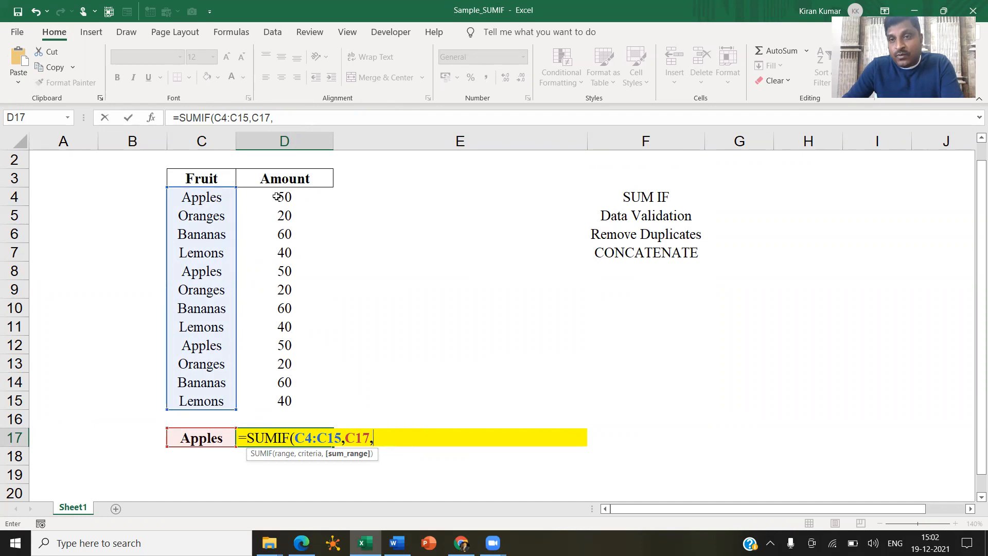
drag(277, 197, 280, 403)
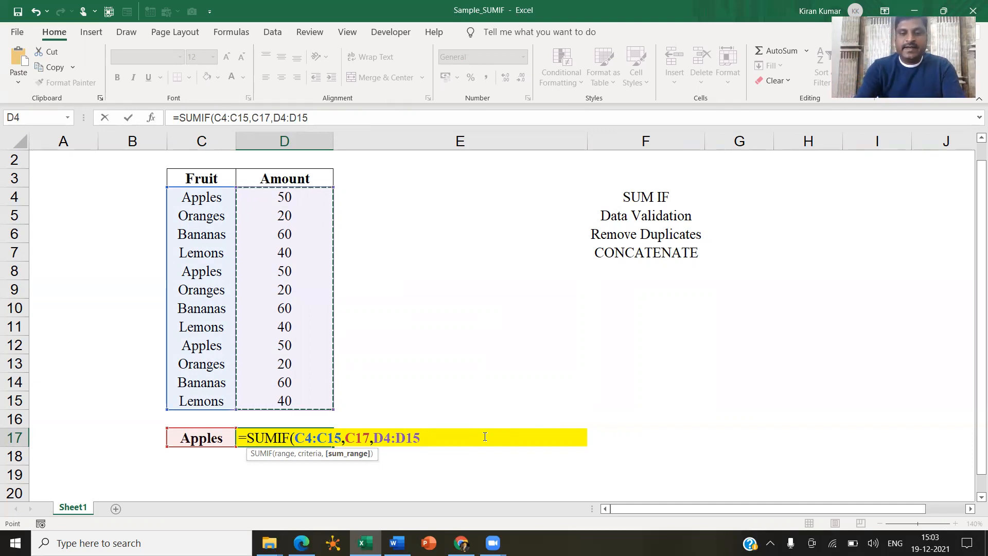
key(Return)
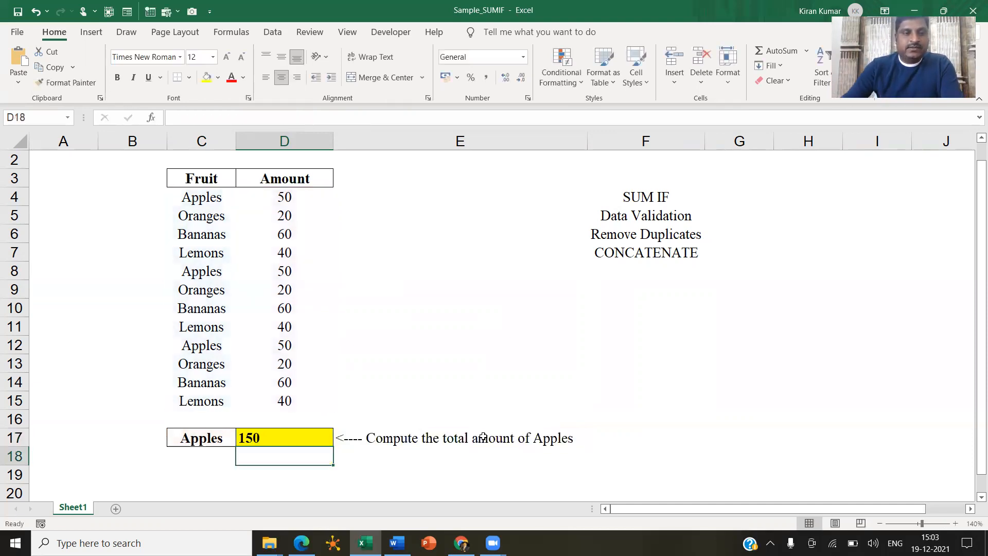
click(285, 436)
click(281, 77)
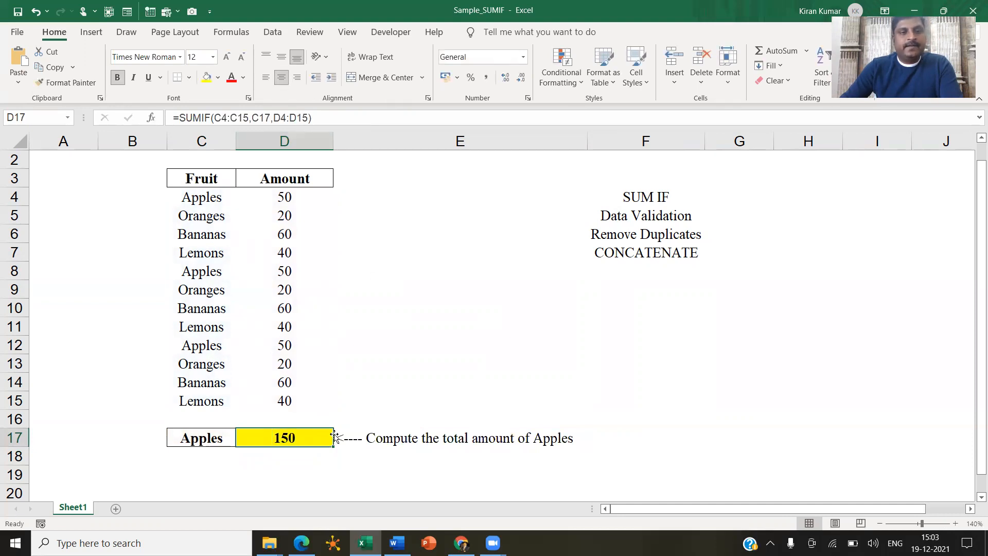
Choose Oranges, Bananas and finally Lemons from the drop-down list in C17 to test the SUMIF total in D17
click(220, 436)
click(242, 441)
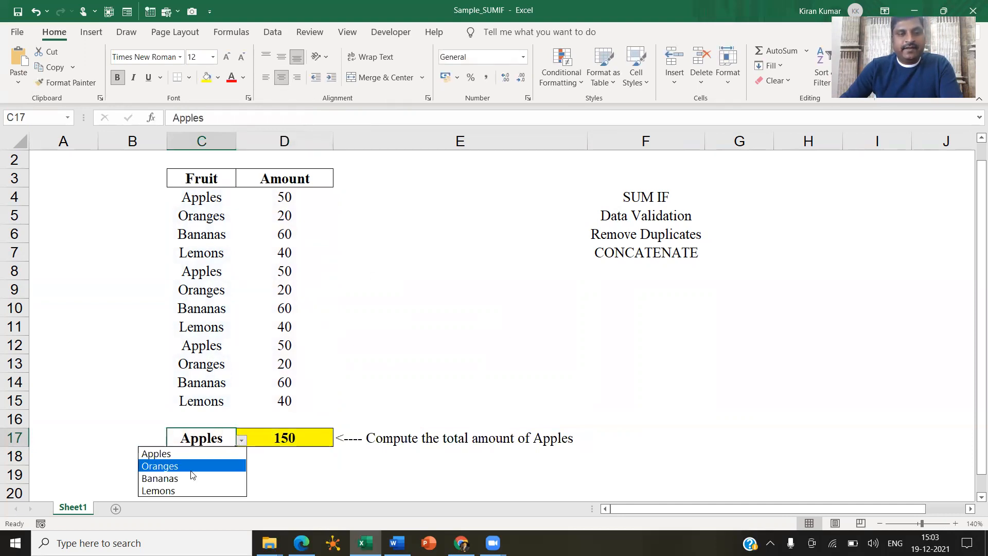
click(191, 469)
click(241, 441)
click(197, 479)
click(241, 442)
click(202, 490)
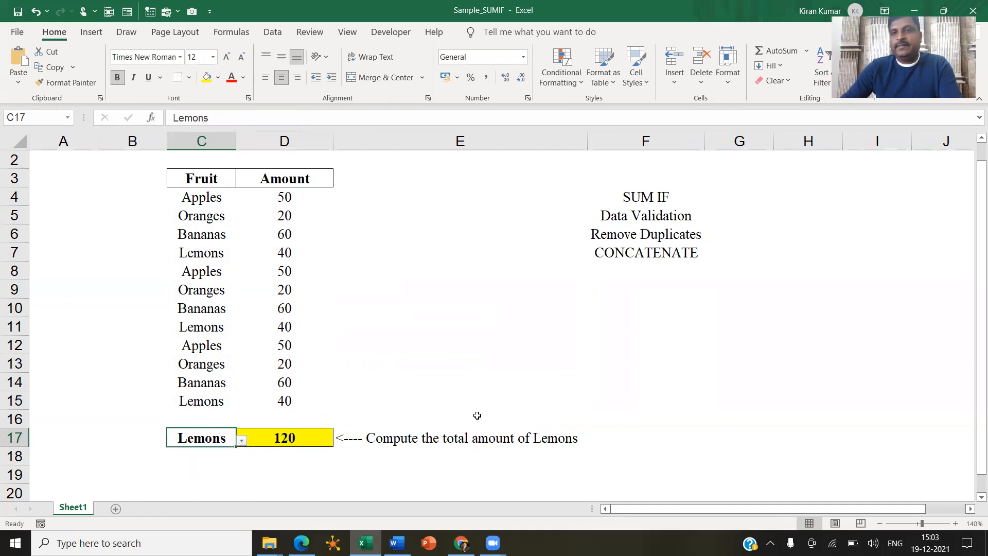
click(312, 436)
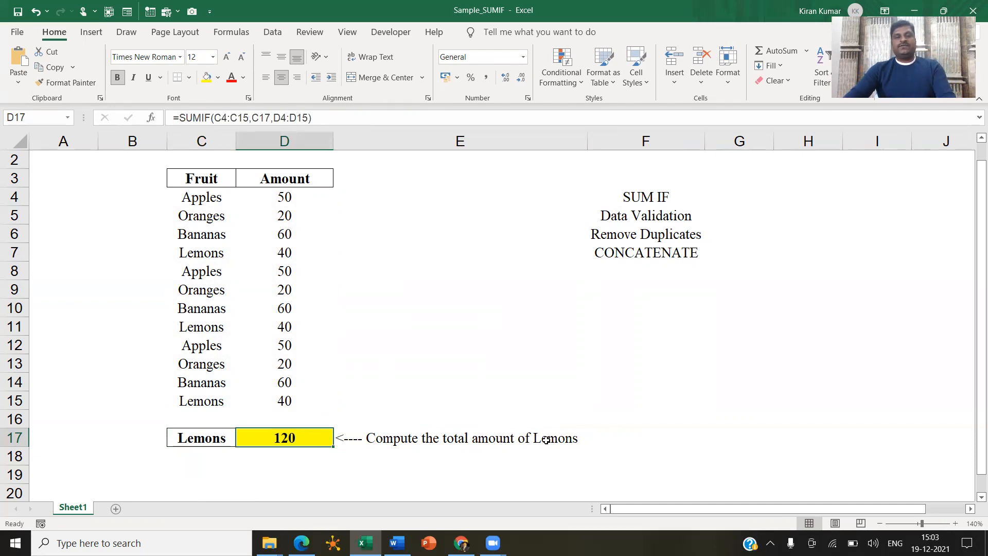